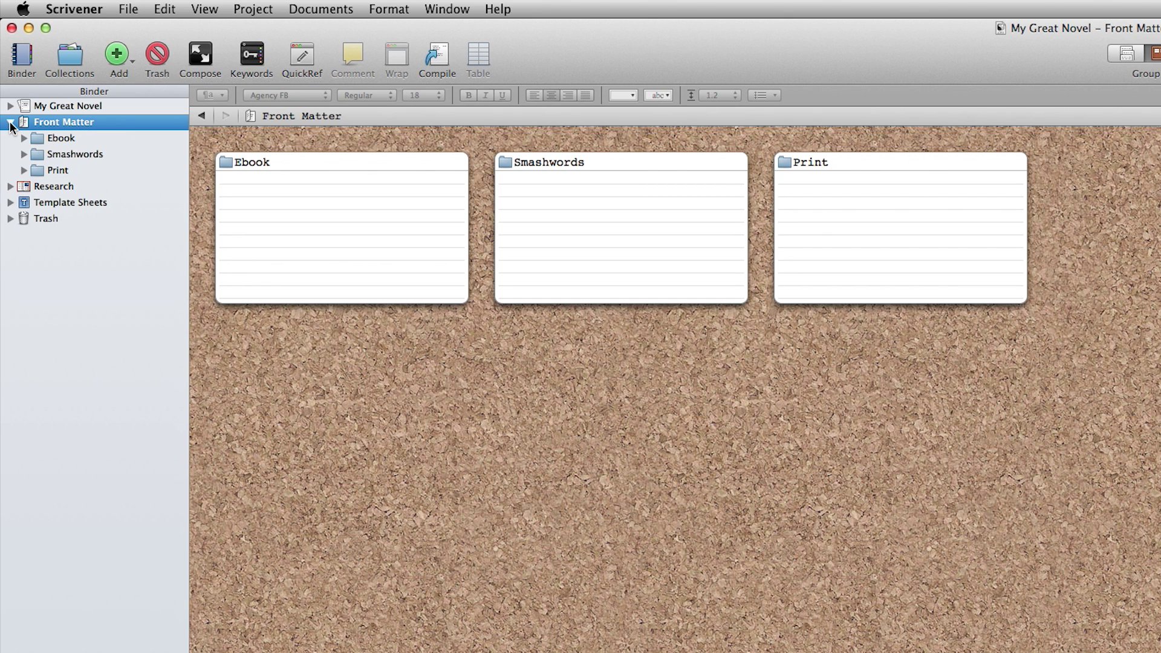
Create two text documents named Title Page and Copyright inside the Ebook folder of the Front Matter.
click(48, 137)
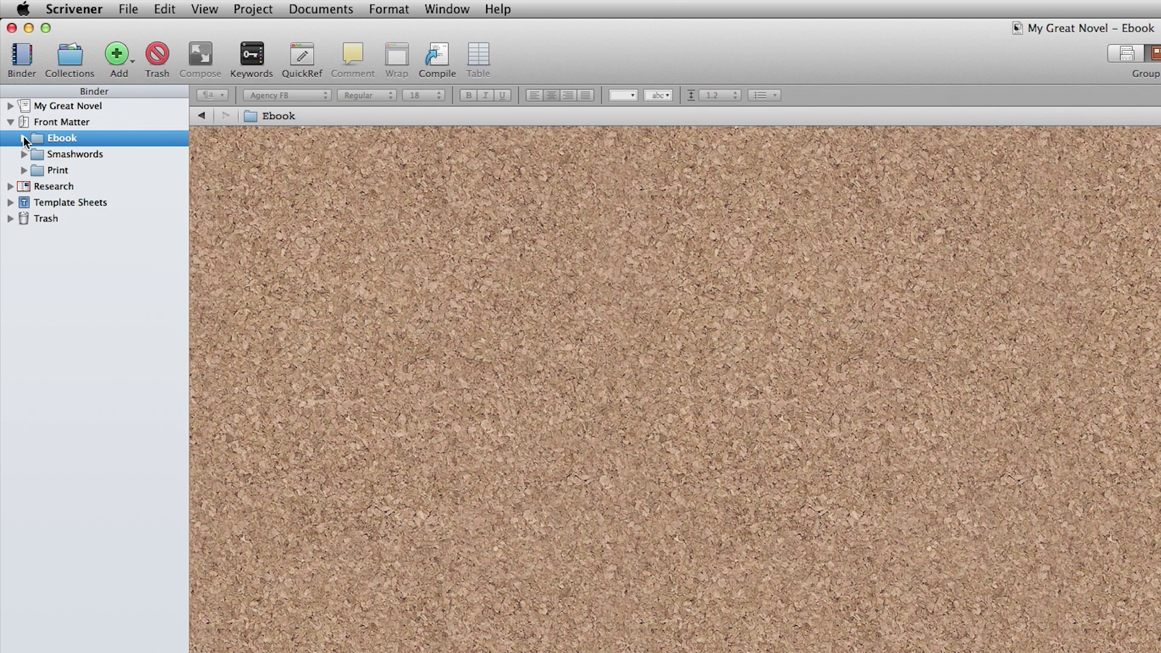
key(super+n)
text(Title Page)
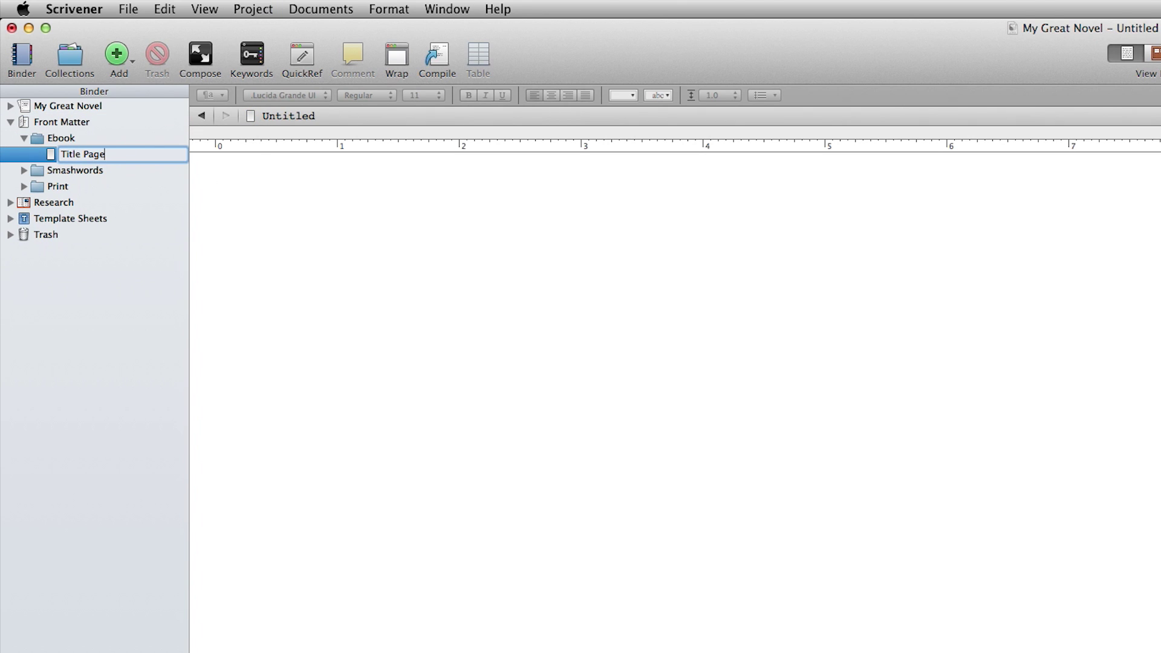
key(Return)
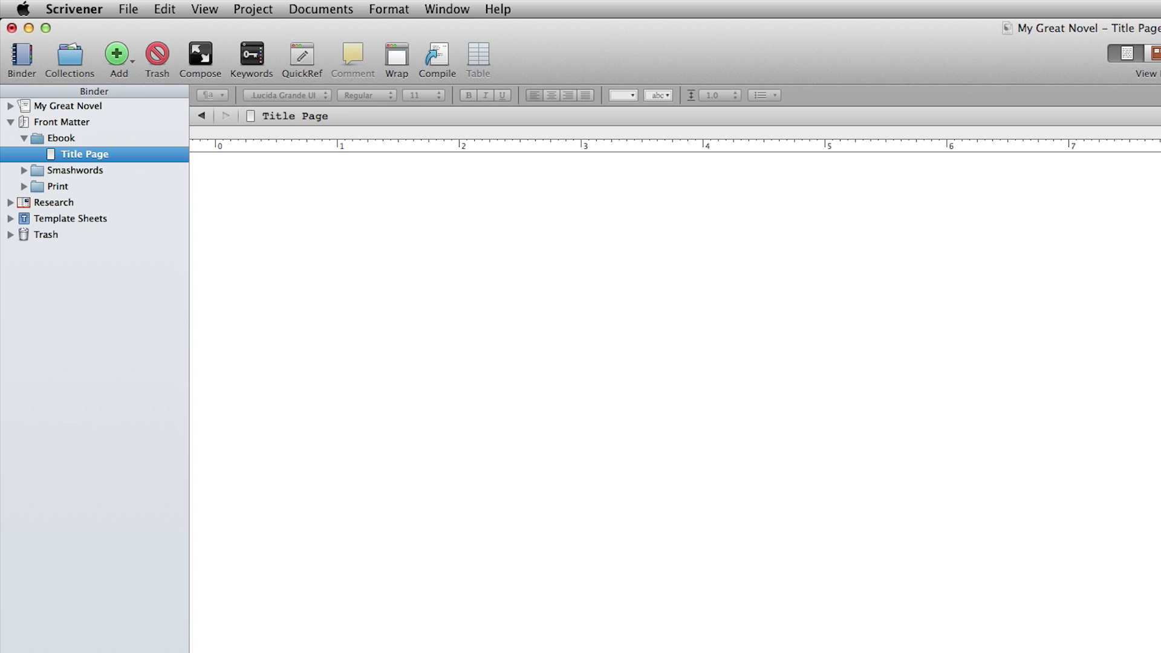
key(super+n)
text(Copyright)
key(Return)
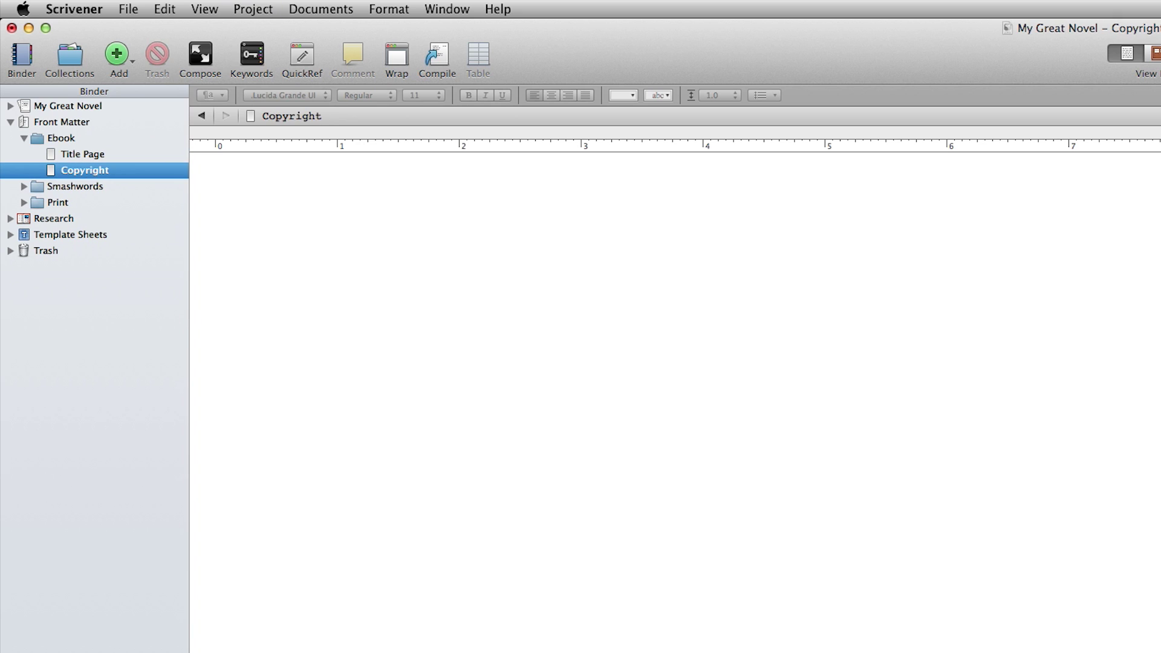
Add two more documents named Dedication and Introduction below Copyright in the Ebook folder.
key(super+n)
text(Dedication)
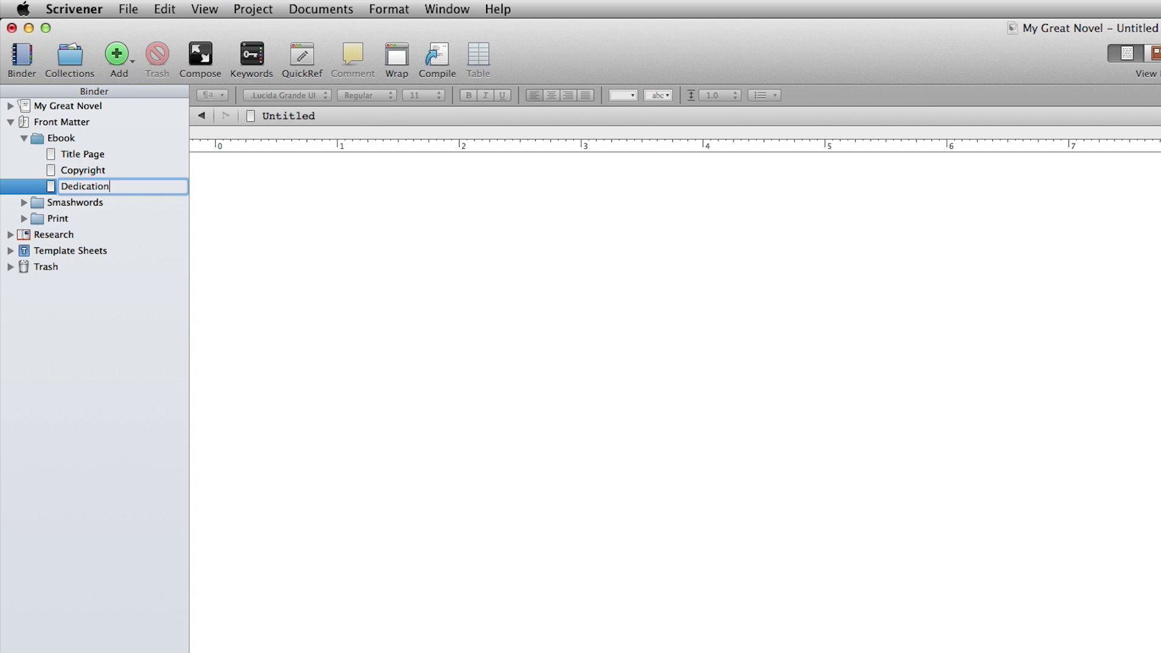
key(Return)
key(super+n)
text(Introduction)
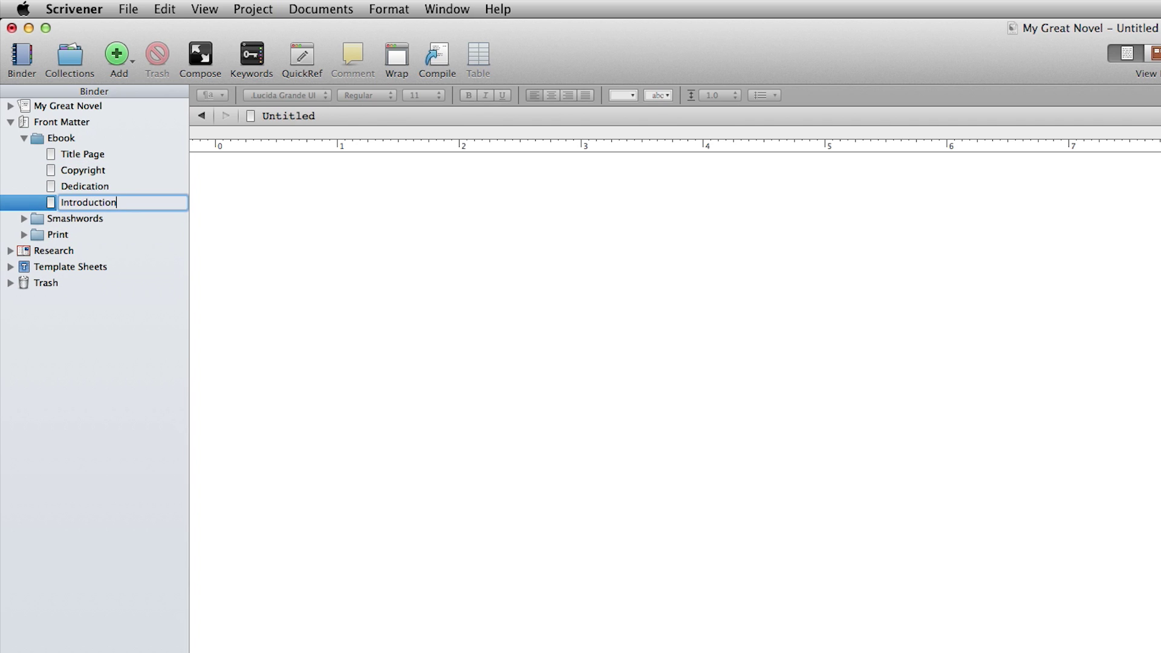
key(Return)
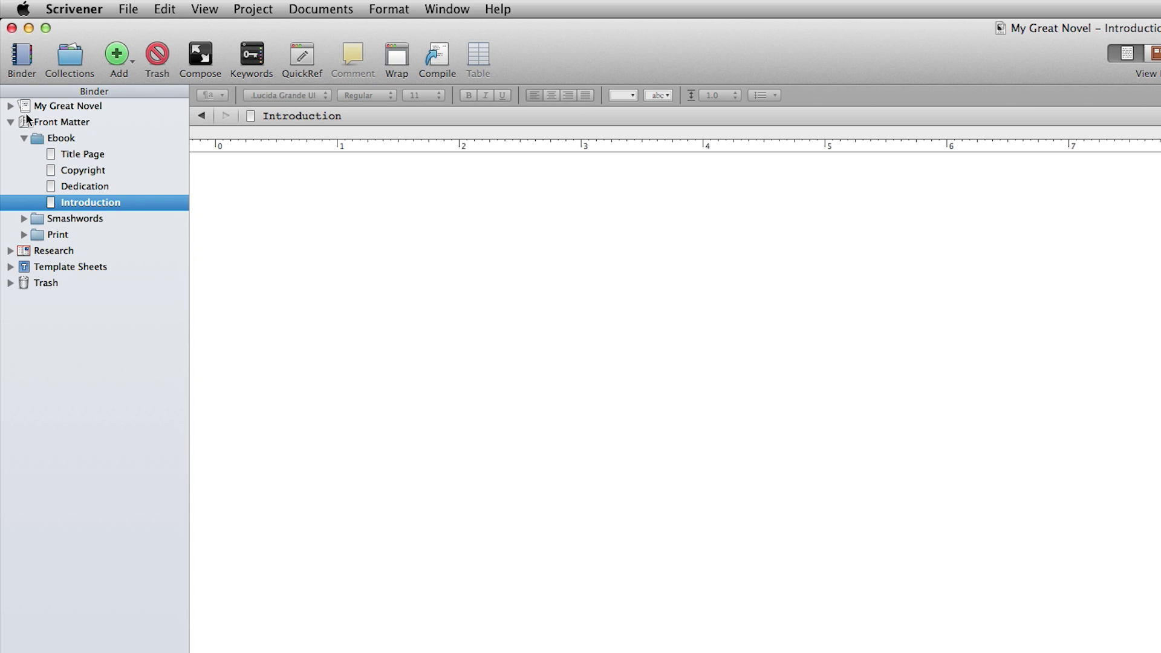
Centre the text of the Title Page document, show the ruler and remove the first-line indent.
click(67, 154)
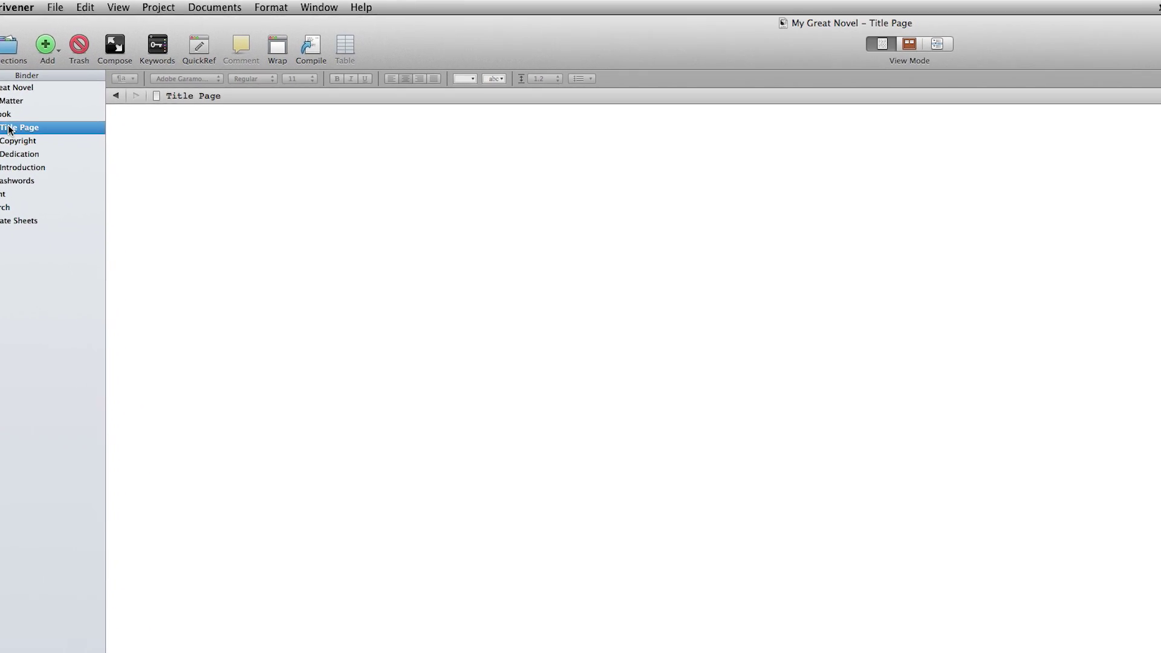
click(241, 60)
key(super+r)
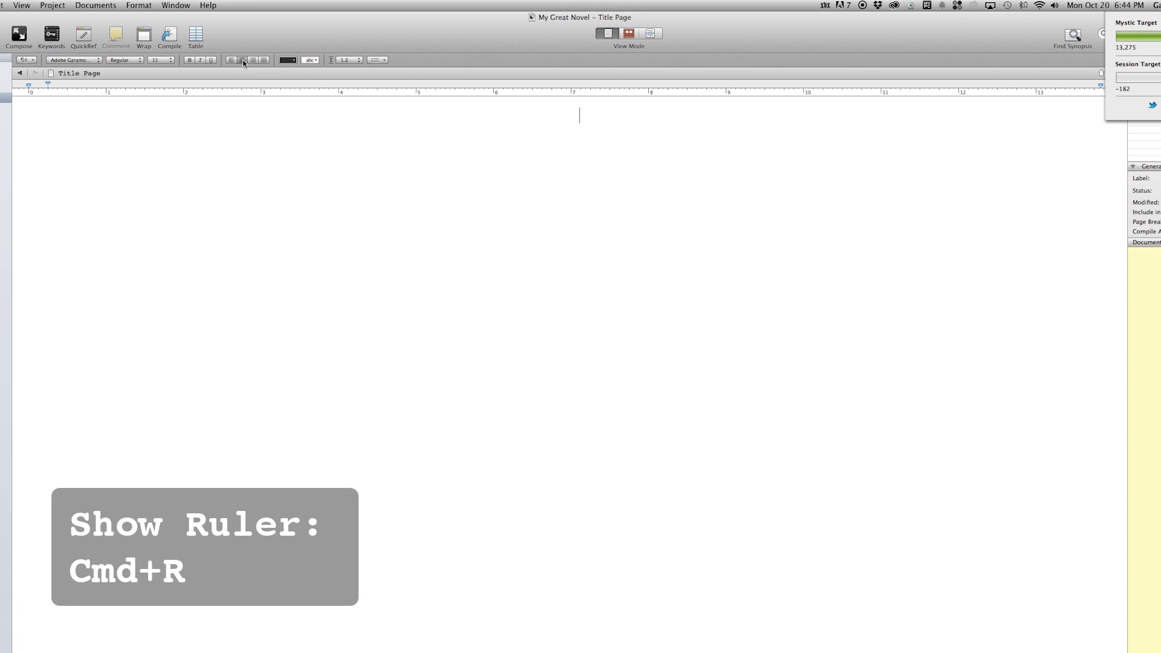
drag(47, 83, 6, 80)
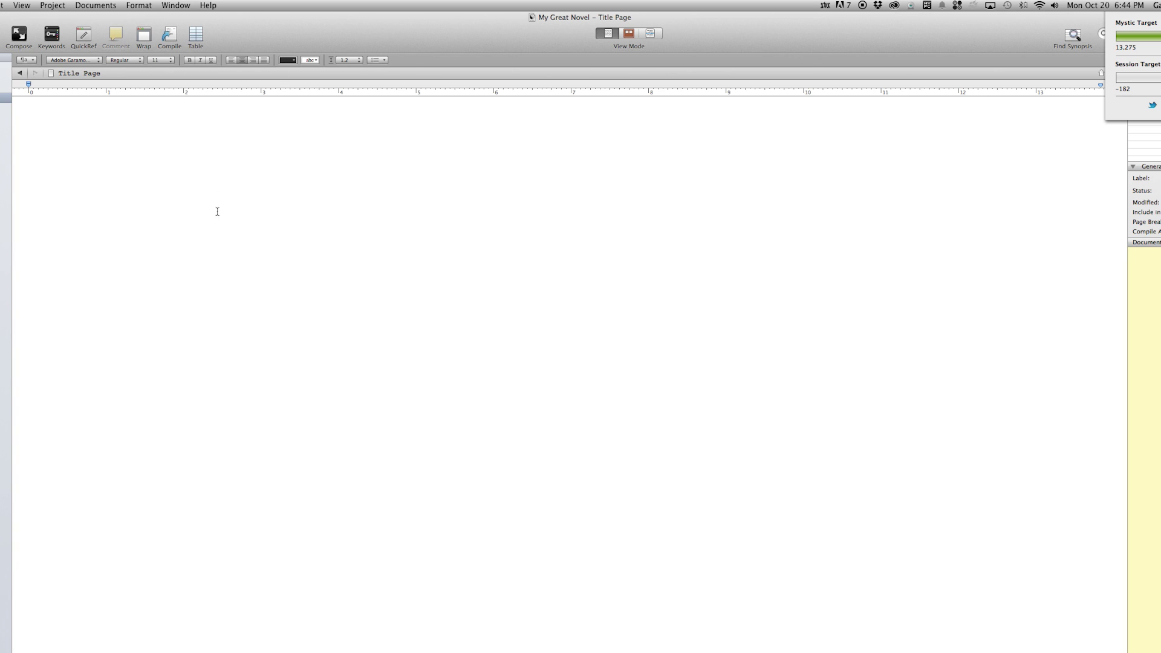
Enter the bold title MY GREAT NOVEL at font size 18, six lines down the Title Page.
click(160, 60)
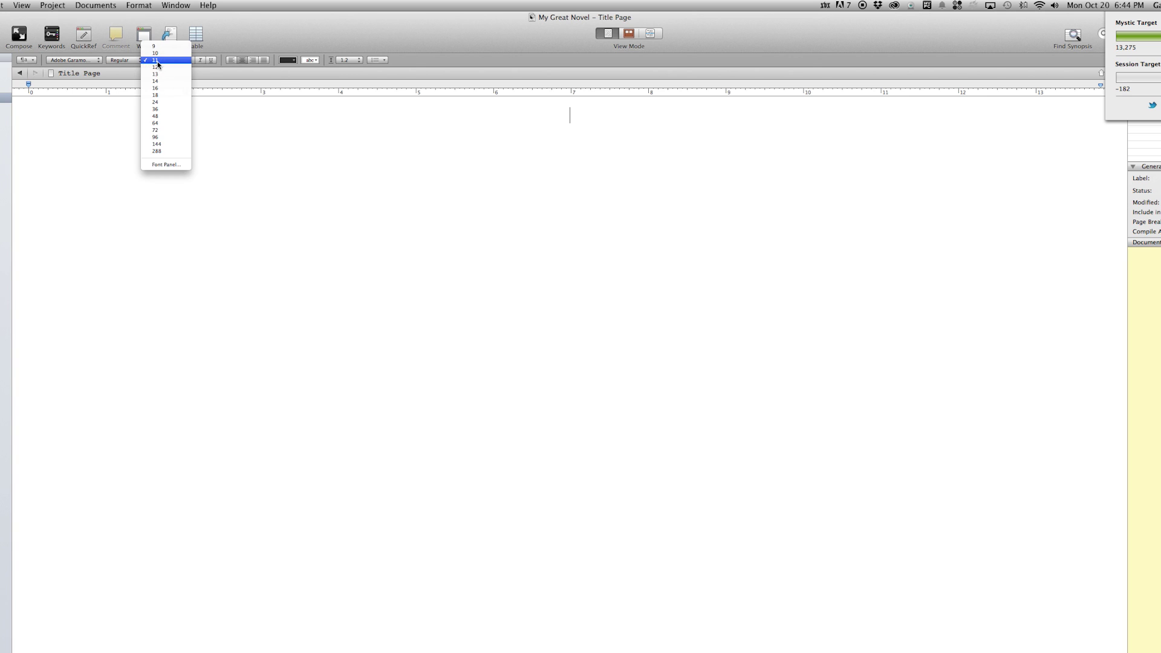
click(158, 95)
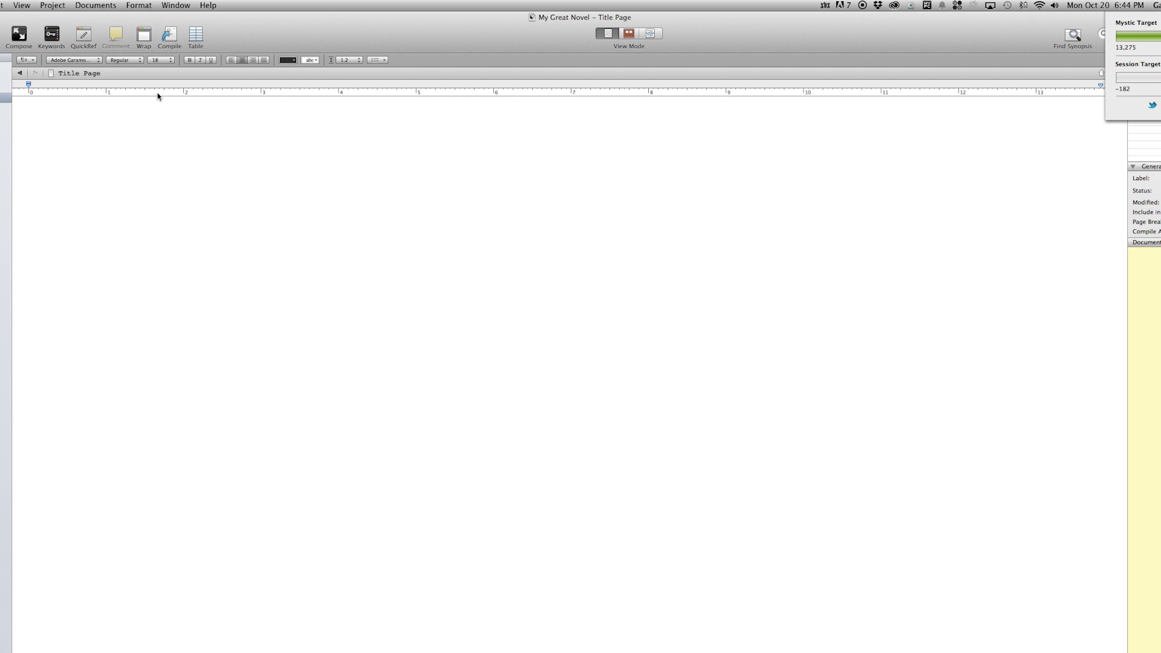
key(Return)
key(Return)
key(Return)
key(Return)
key(Return)
key(Return)
text(MY GREAT NOVEL)
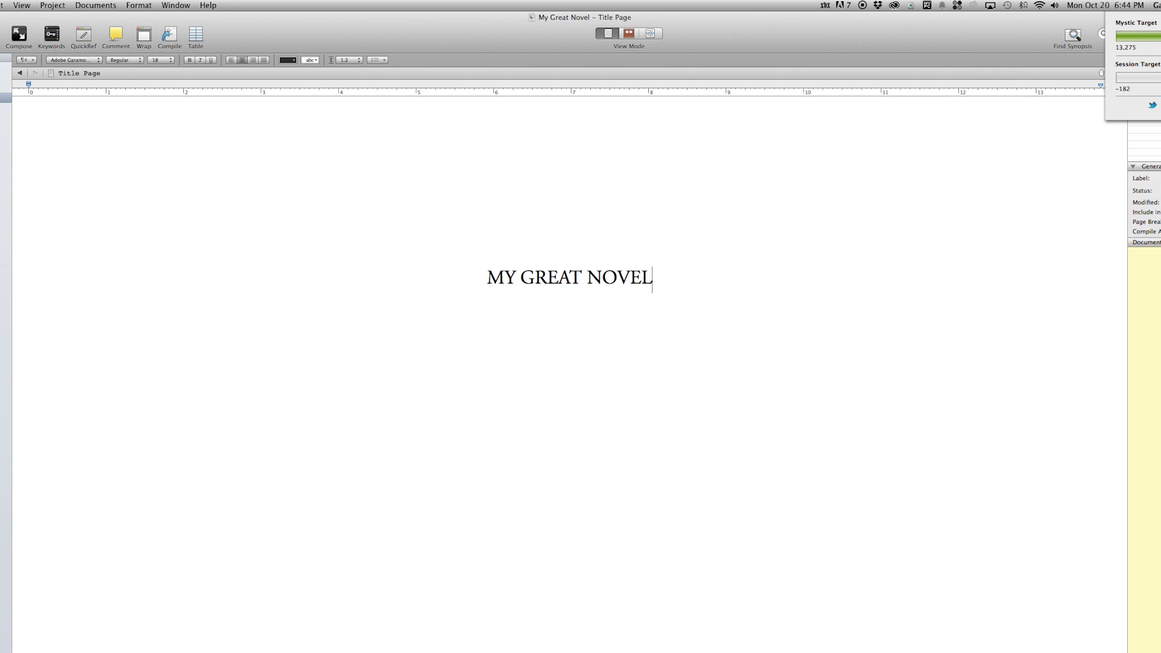
key(shift+super+Left)
key(super+b)
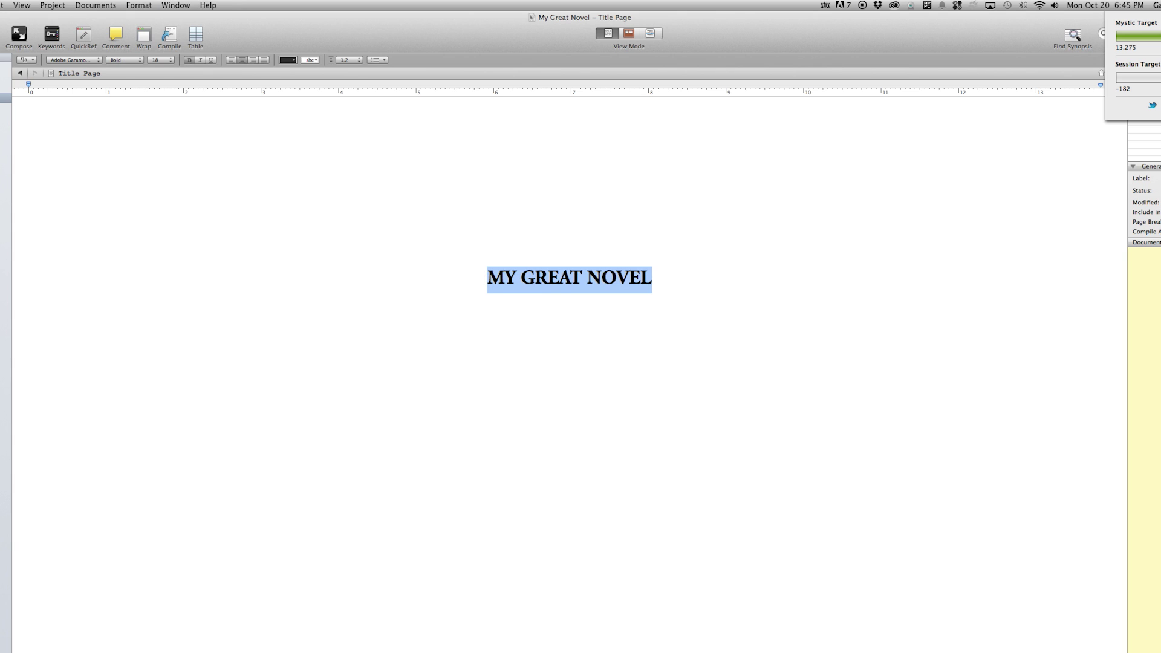
Add the author's name six lines below the title and set the Title Page document to Compile As-Is.
key(Right)
key(Return)
key(Return)
key(Return)
key(Return)
key(Return)
key(Return)
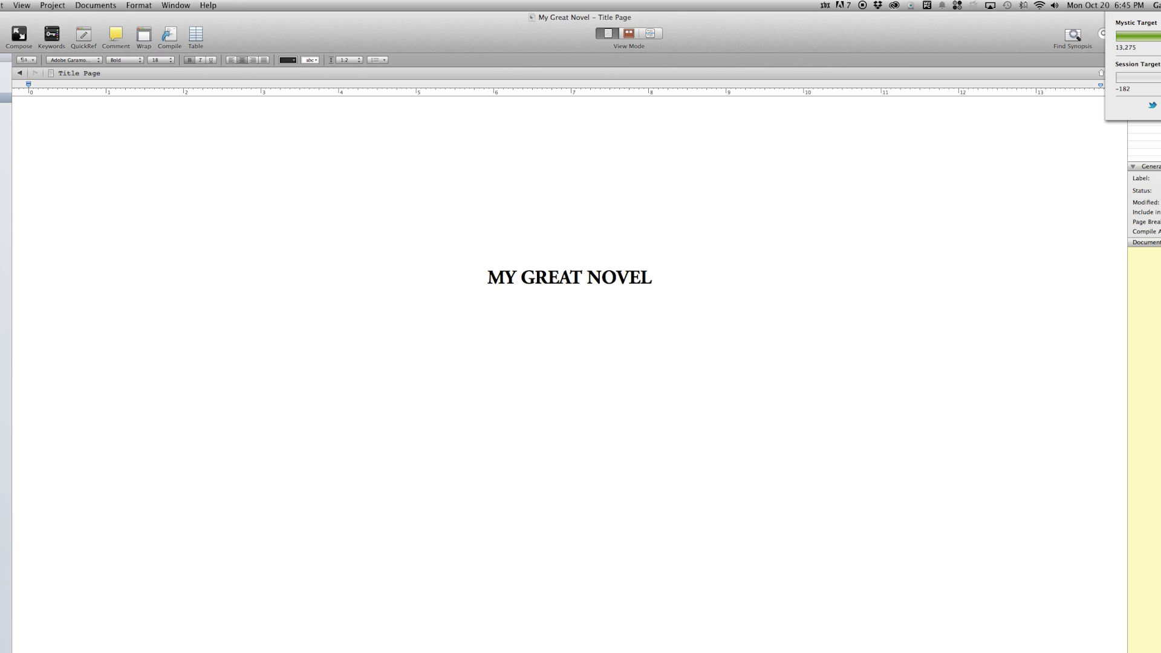
text(Garrett Robinson)
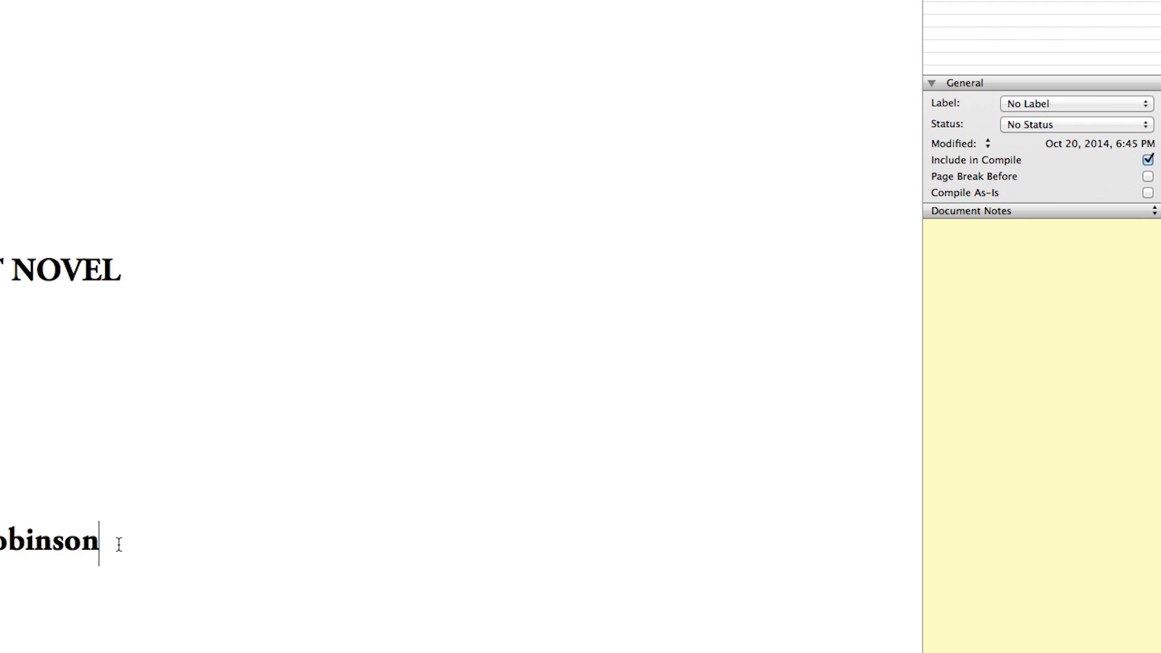
click(1148, 192)
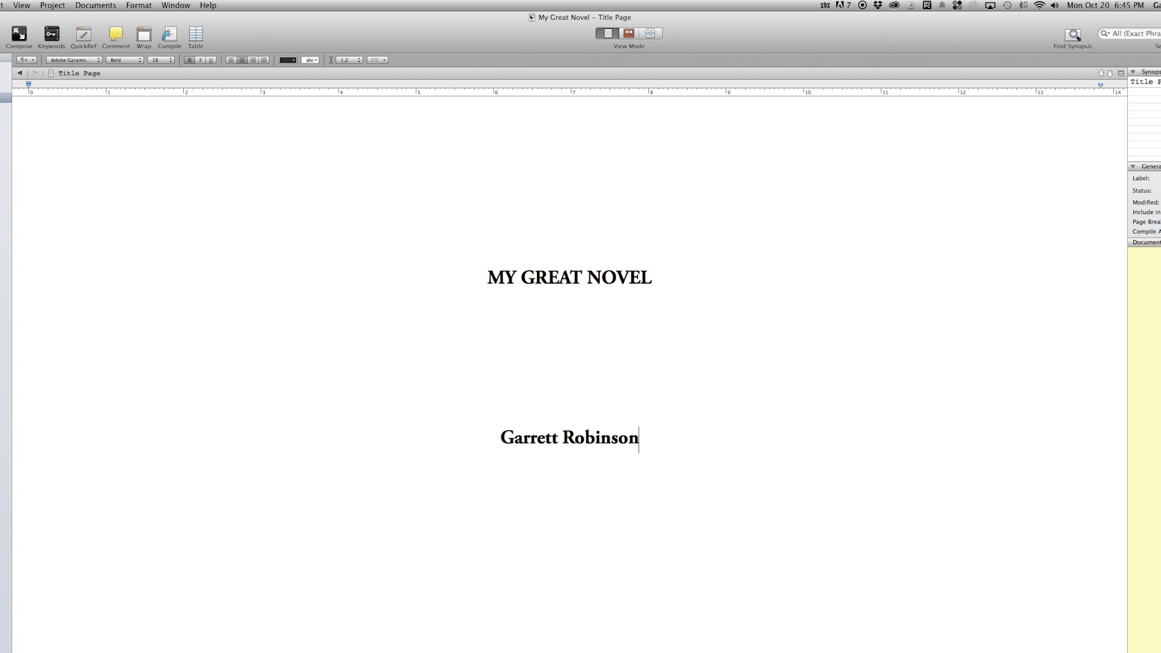
In the Copyright document, replace [BOOK TITLE] with MY GREAT NOVEL and the heading's [Author Name] with the author's full name.
click(45, 148)
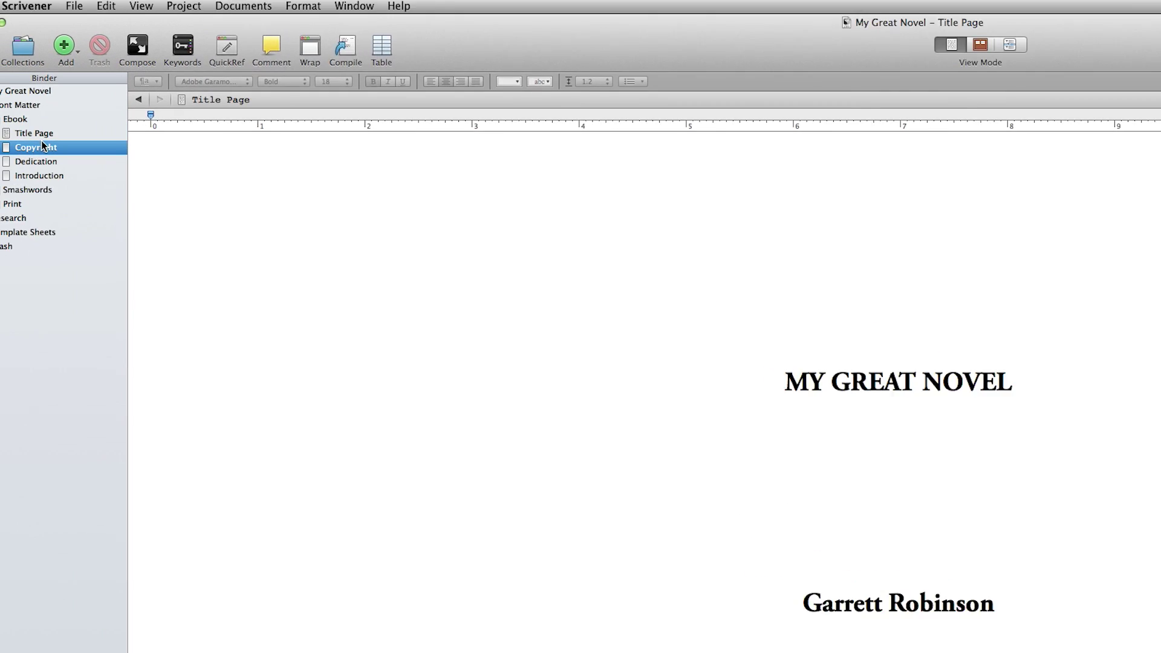
click(621, 387)
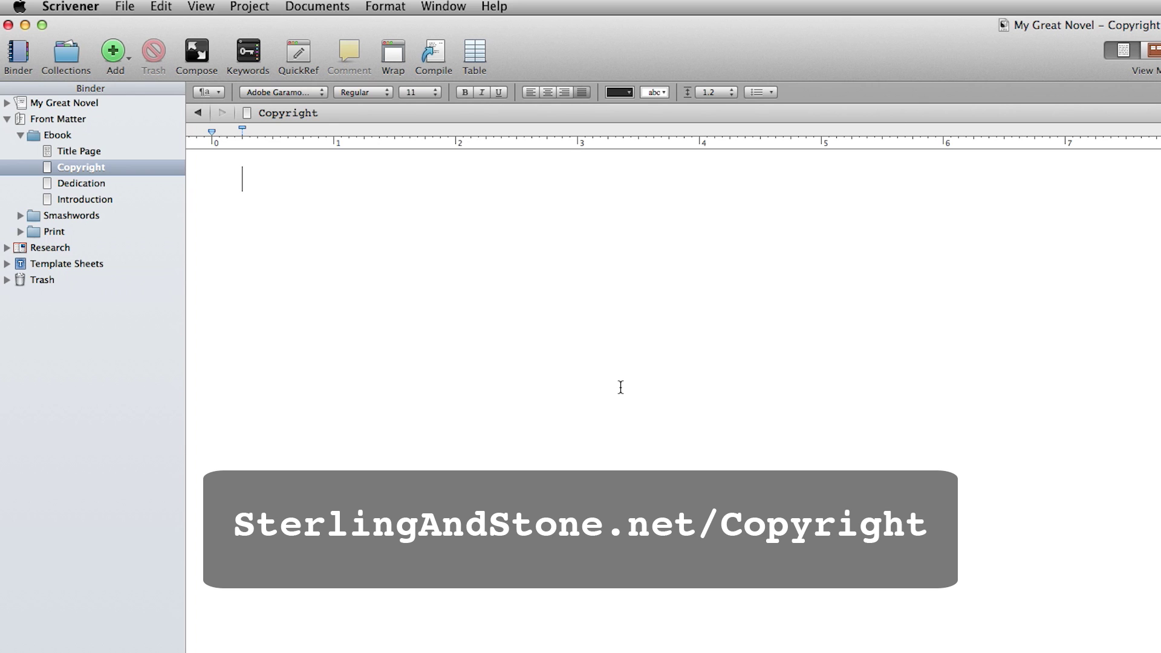
drag(493, 155, 679, 147)
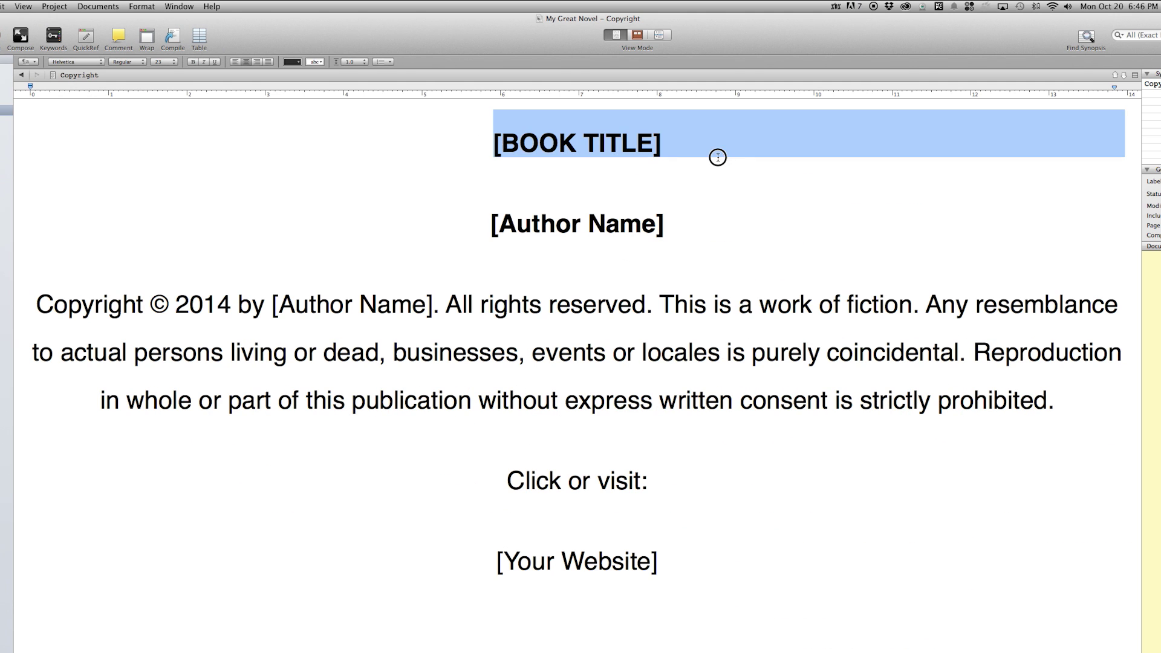
text(MY GREAT NOVEL)
click(664, 224)
drag(664, 223, 491, 223)
text(Garrett Robinson)
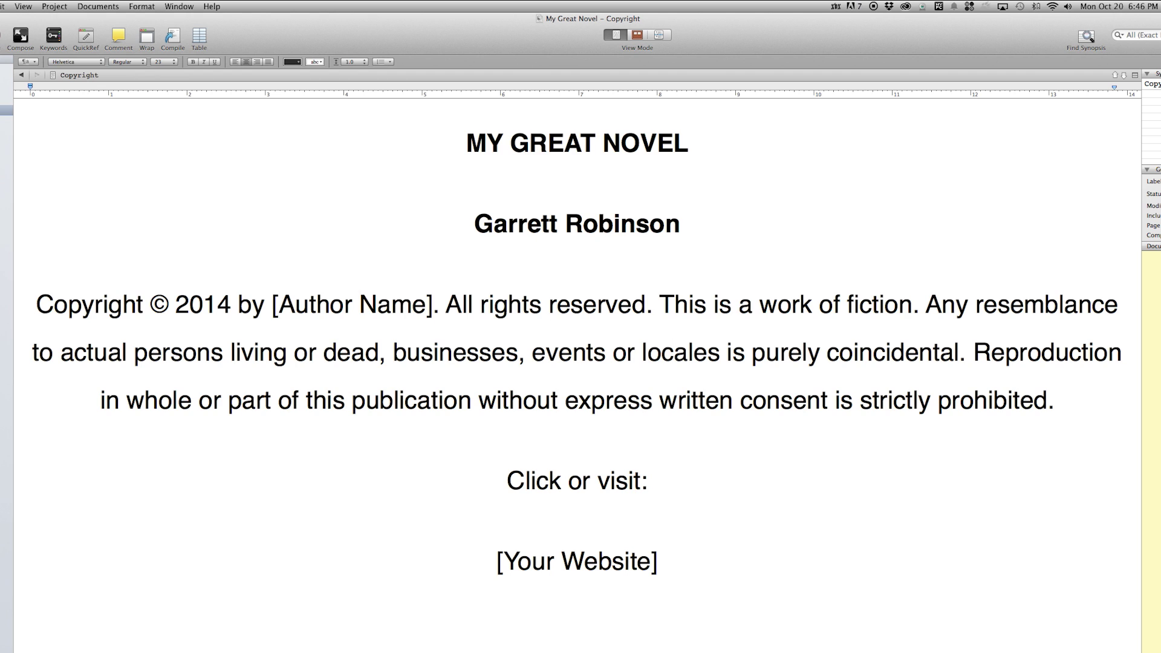
Fill in the author's name in the copyright notice and replace [Your Website] with the author's website address.
drag(272, 304, 438, 304)
text(Garrett Robinson)
drag(497, 561, 657, 561)
text(GarrettBRobinson.com)
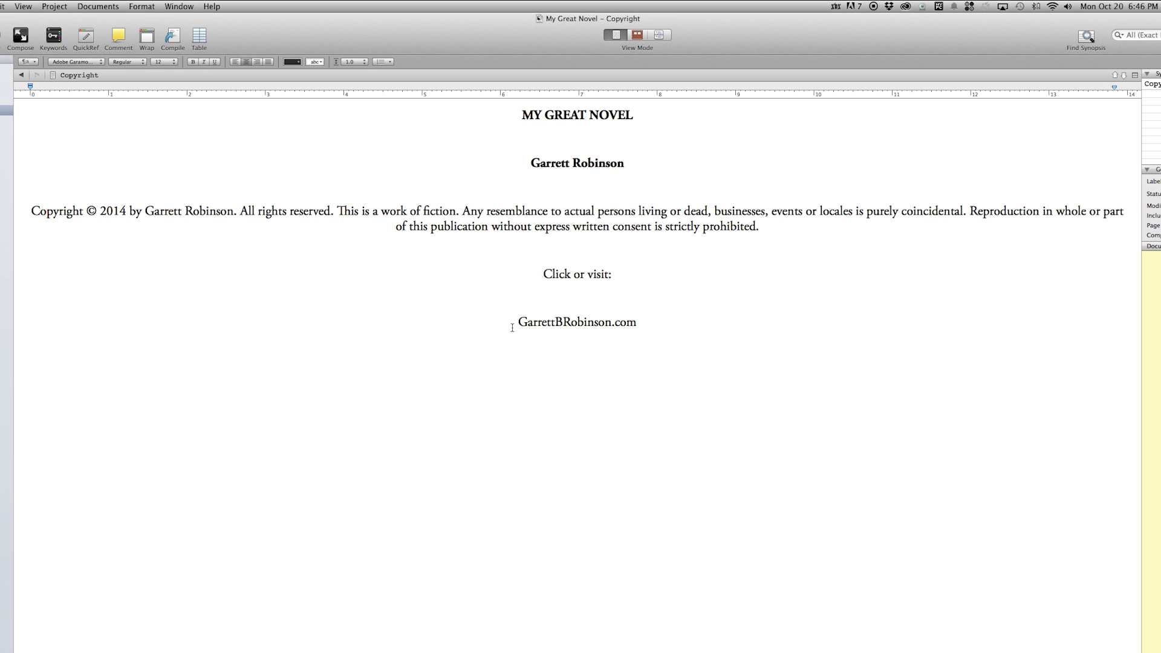
Turn the website address into a web link to that same address and set the Copyright document to Compile As-Is.
drag(512, 327, 637, 324)
key(super+c)
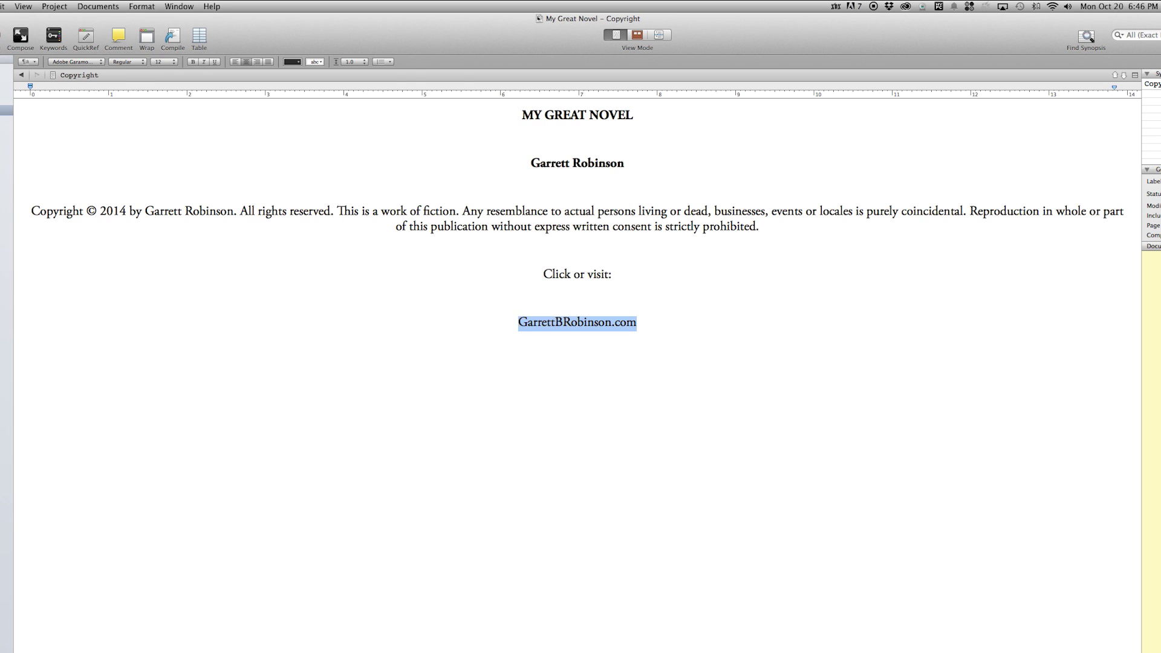
click(2, 6)
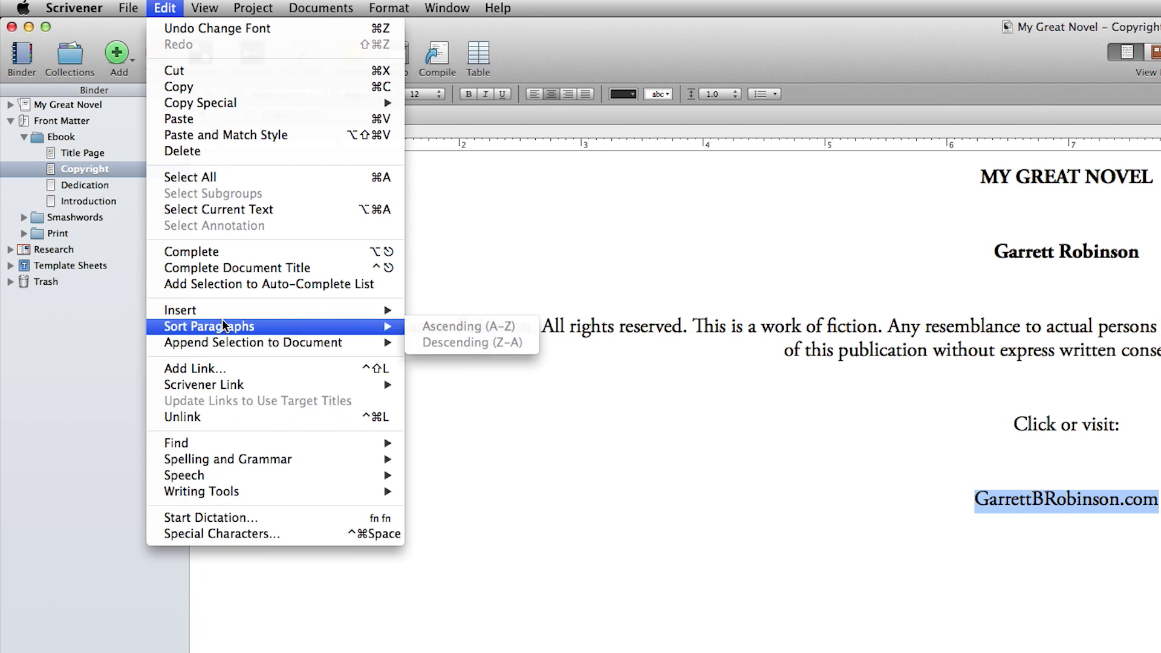
click(223, 369)
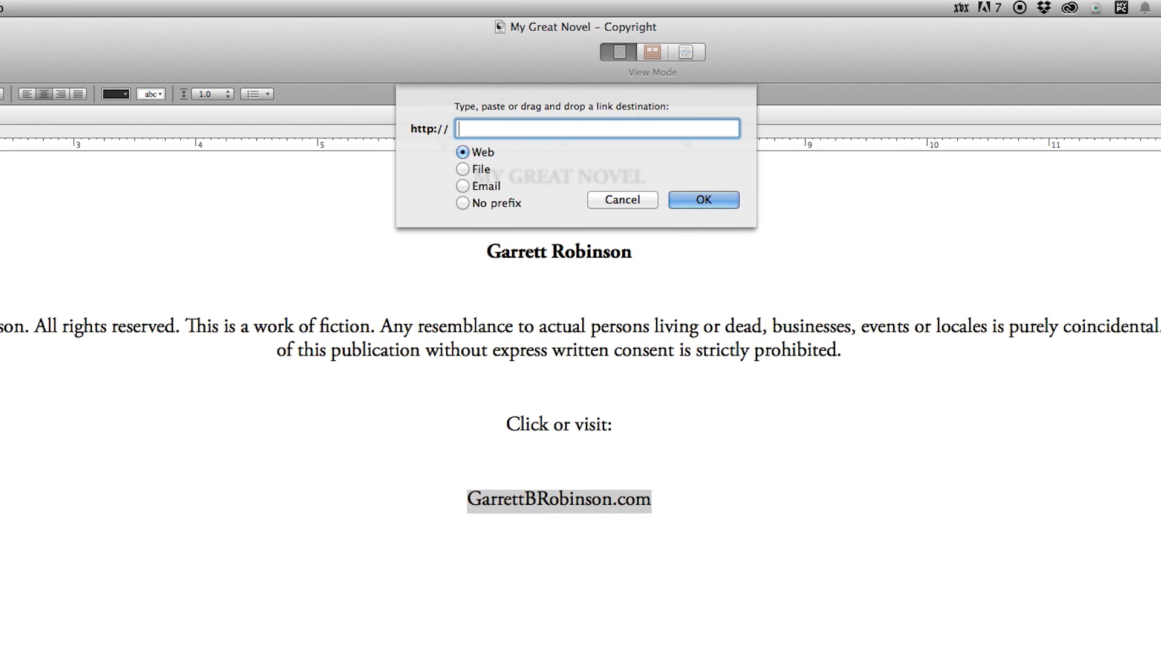
key(super+v)
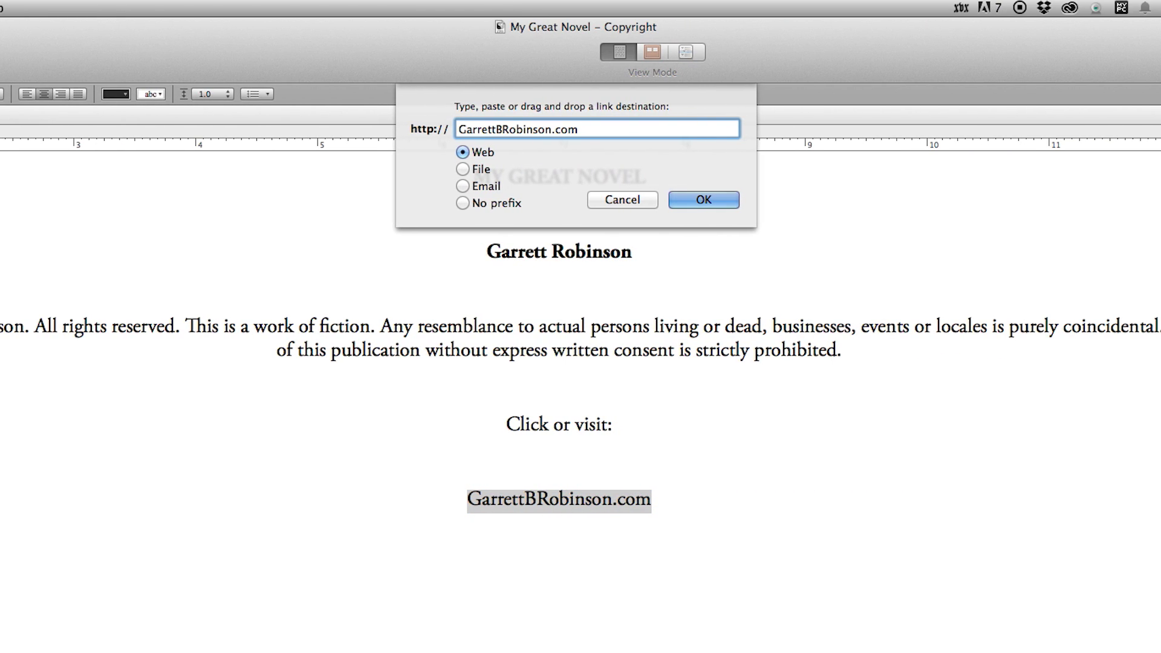
key(Return)
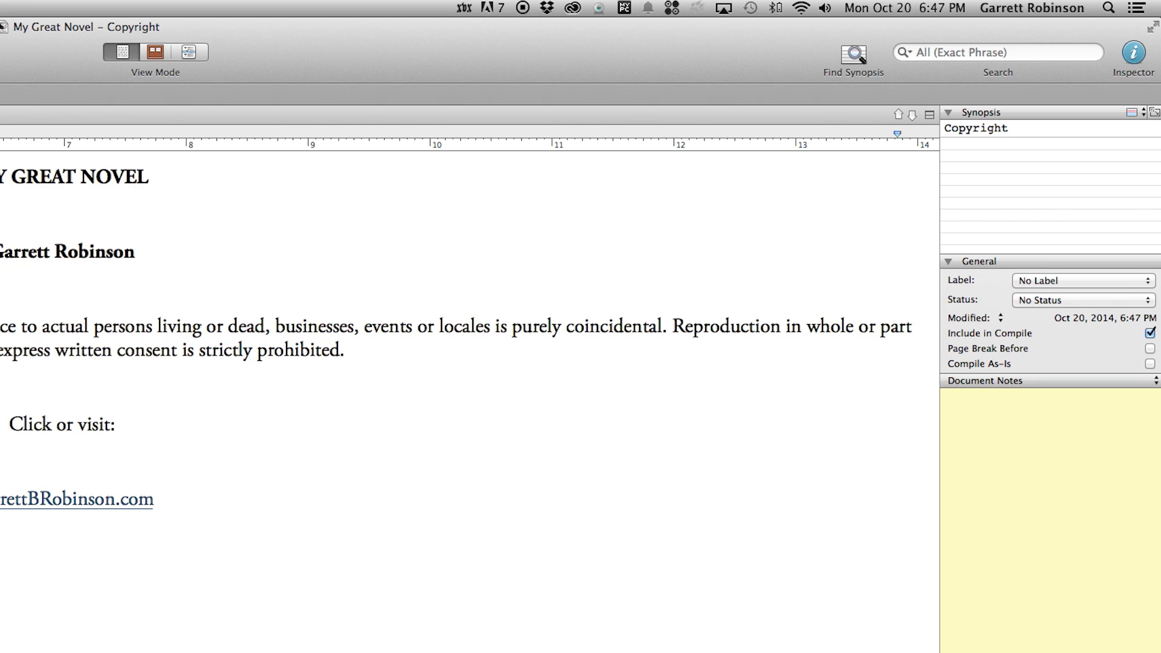
click(1150, 364)
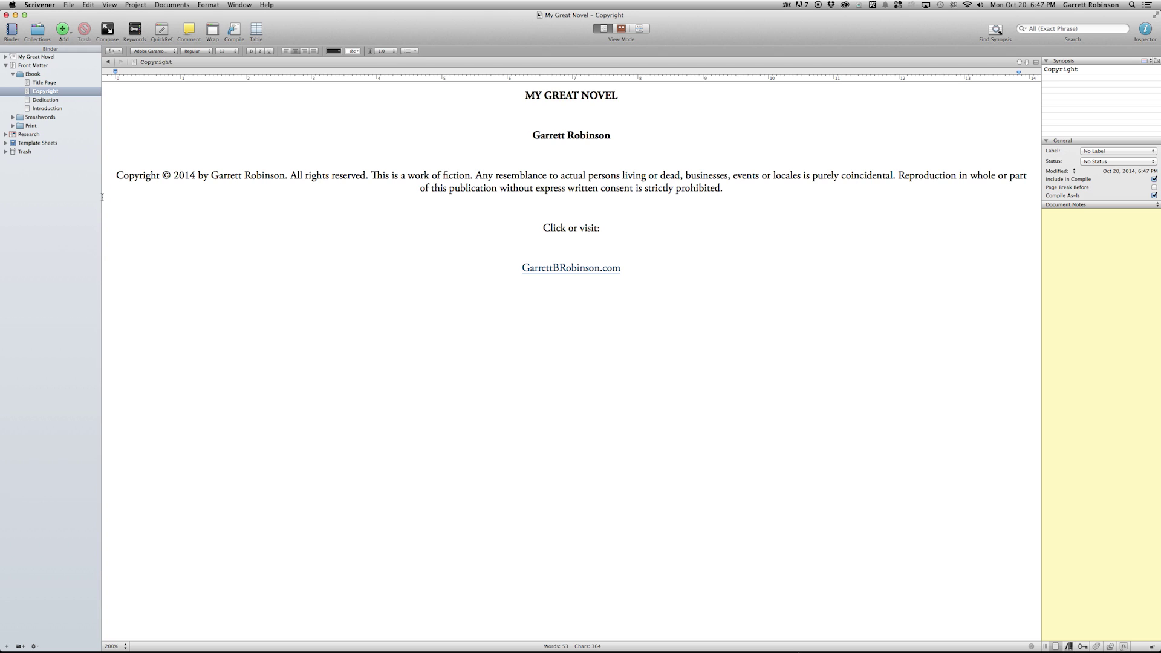
In the Dedication document, enter the centred line "This book is dedicated to my wife." a few lines down and enable Compile As-Is.
click(49, 101)
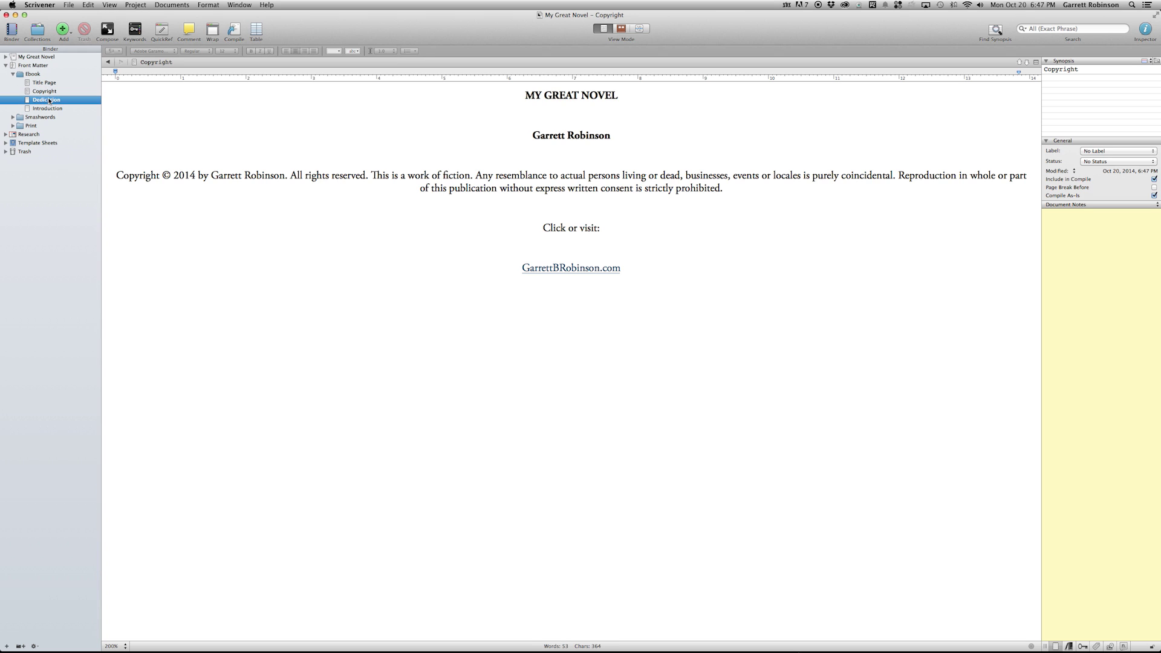
click(250, 157)
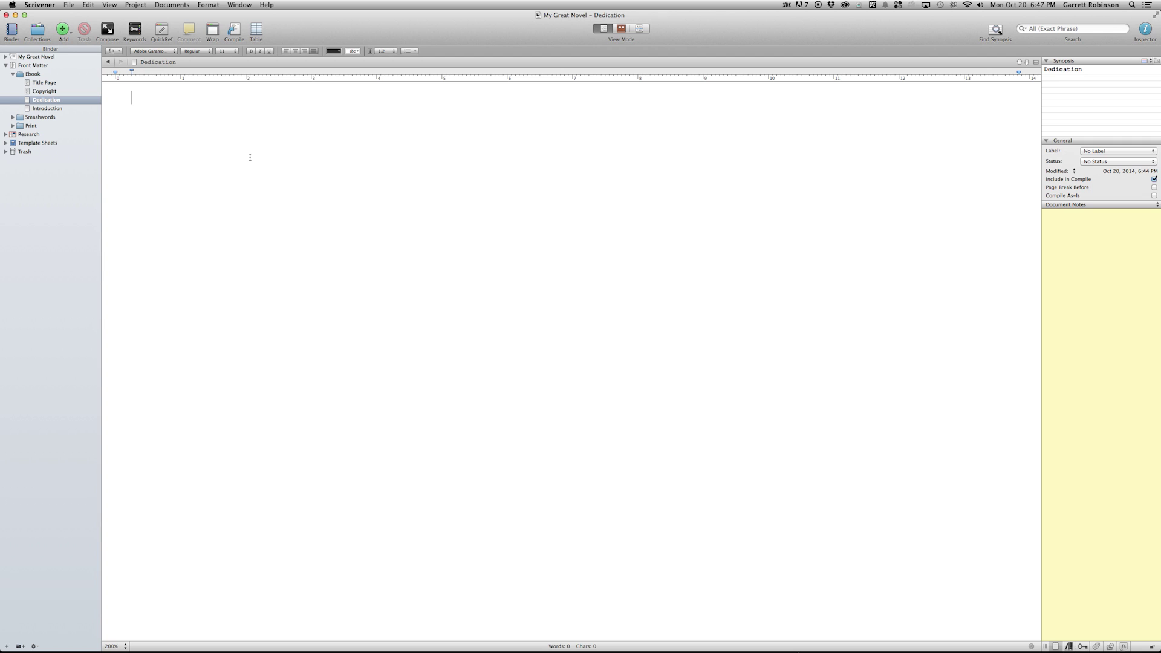
click(295, 51)
key(Return)
key(Return)
text(This book is dedicated to my wife.)
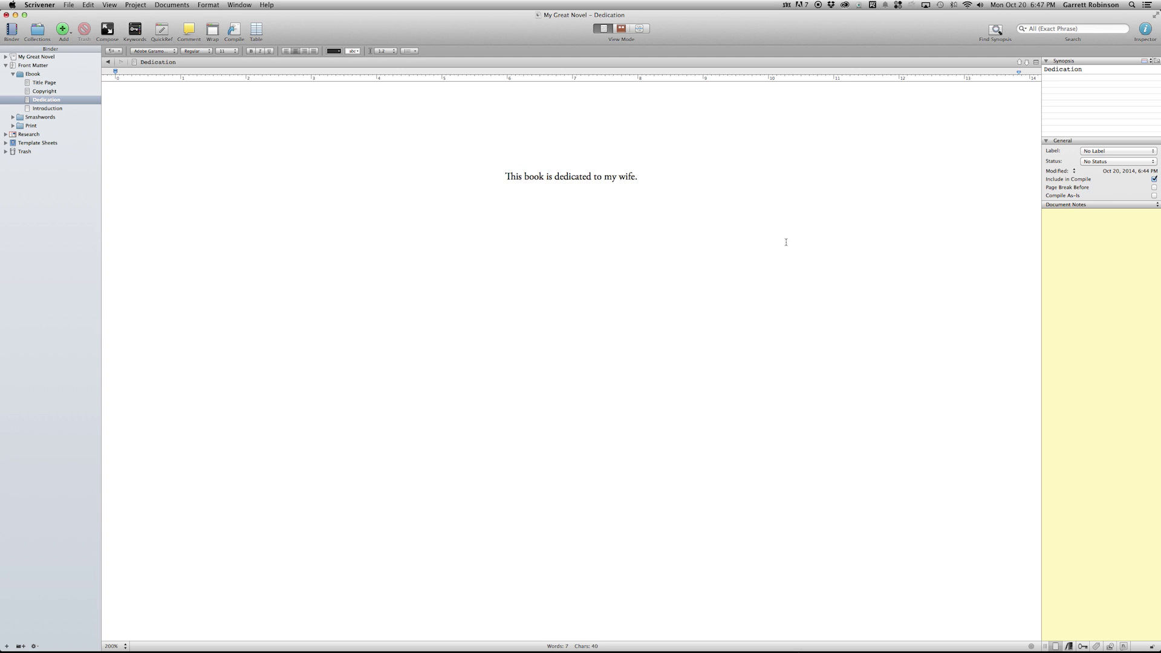
click(1153, 195)
Justify the Introduction document and enter "Here is my book, I wrote it for you. If you don't like it, what can you do?".
click(52, 109)
click(198, 167)
click(313, 50)
click(313, 136)
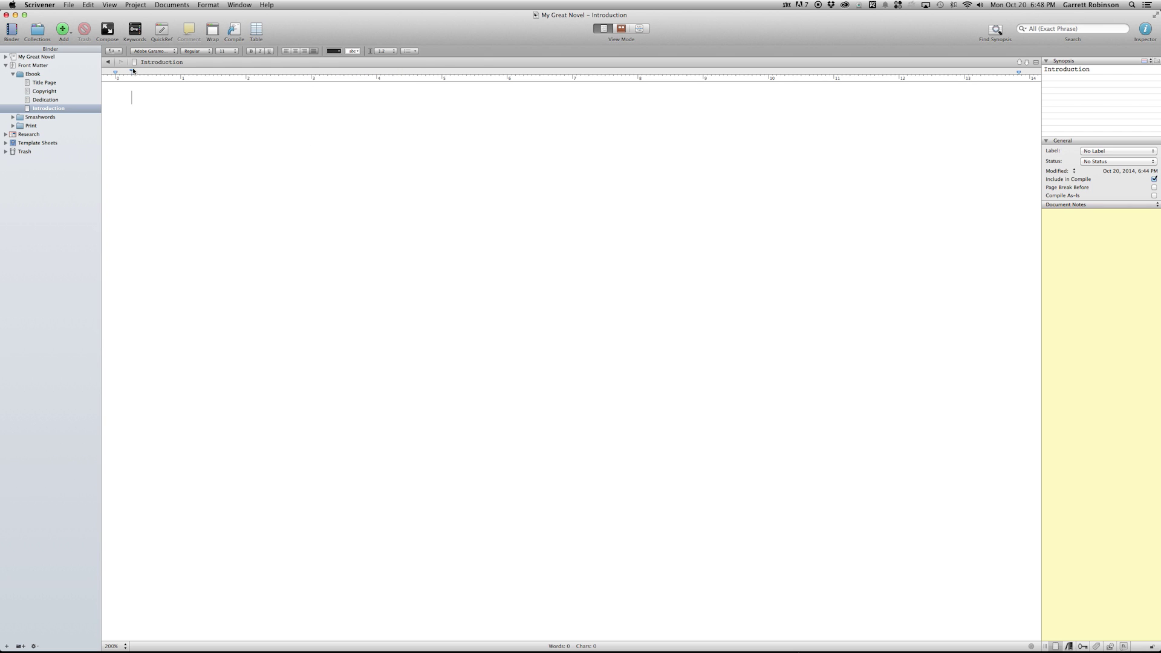
drag(133, 73, 132, 69)
text(Here is my book, I wrote it for you. If you don't like )
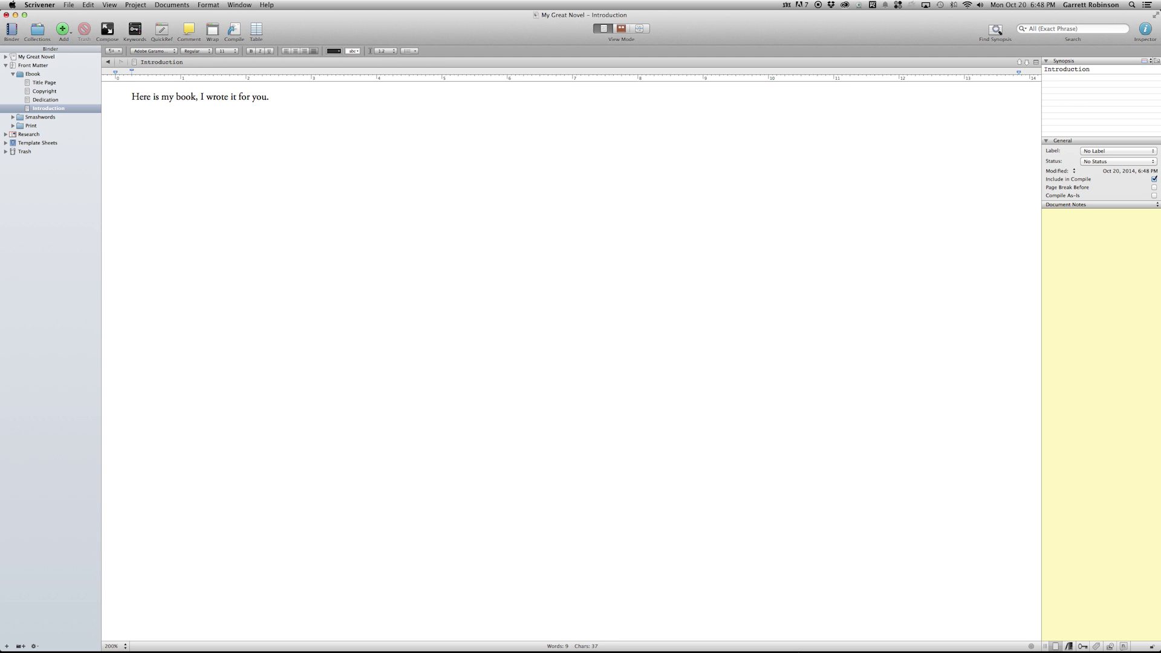
text(it, what can you do?)
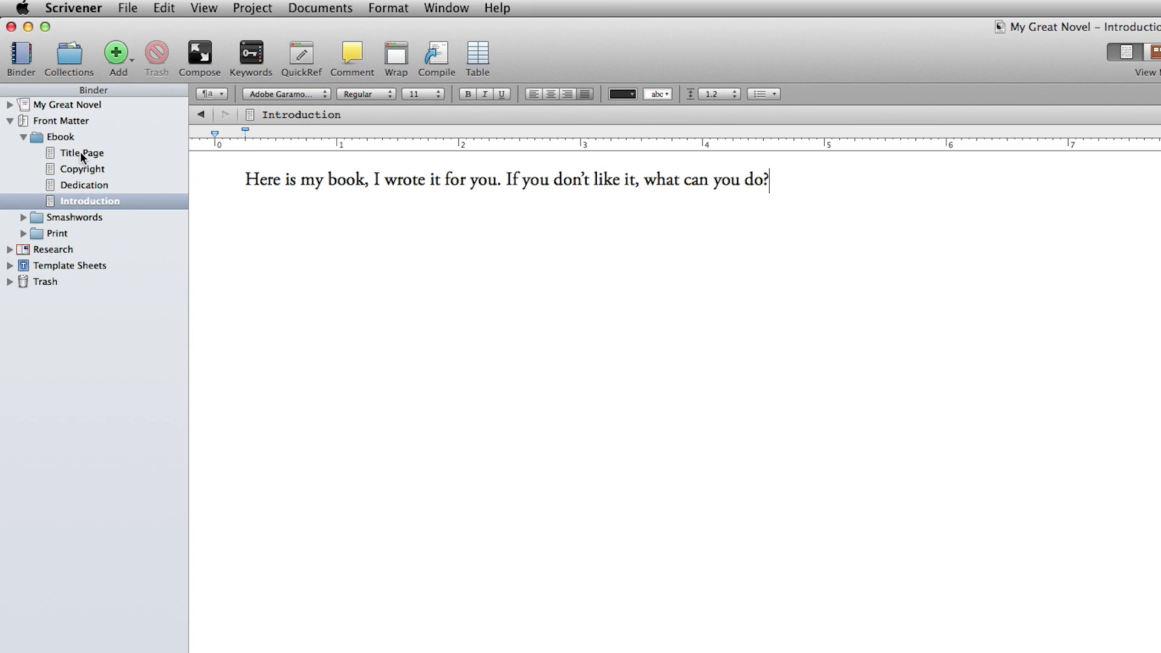
Duplicate the Ebook folder's Title Page, Copyright, Dedication and Introduction documents and move the copies into the Smashwords folder.
shift+click(80, 152)
right_click(79, 153)
click(98, 175)
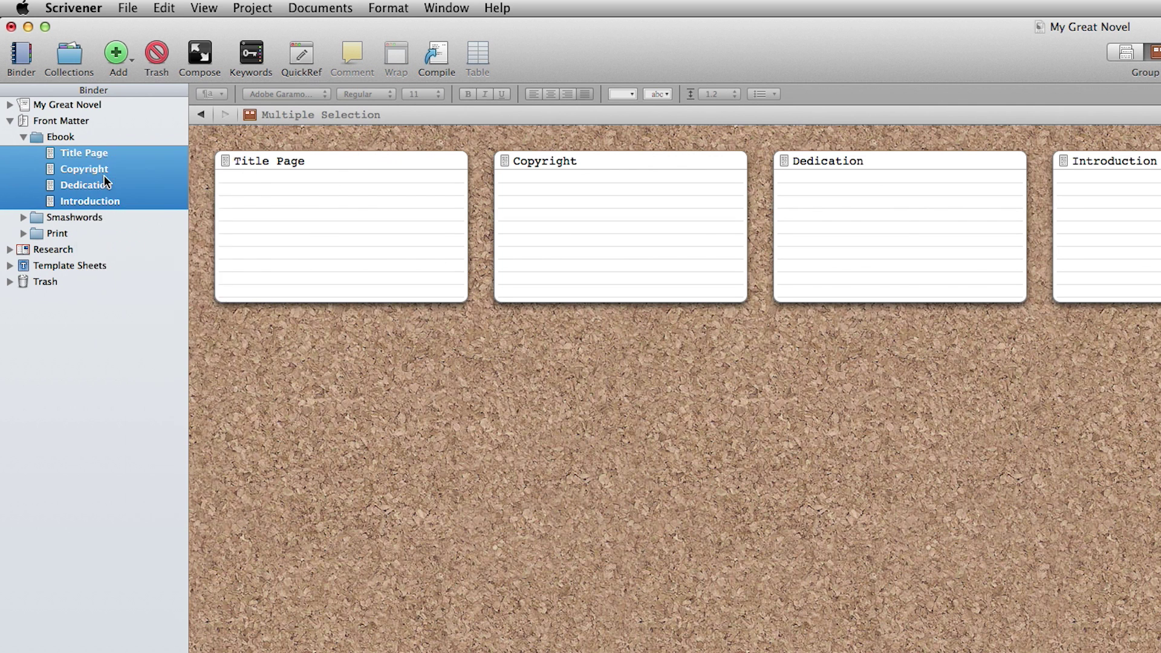
drag(66, 265, 60, 283)
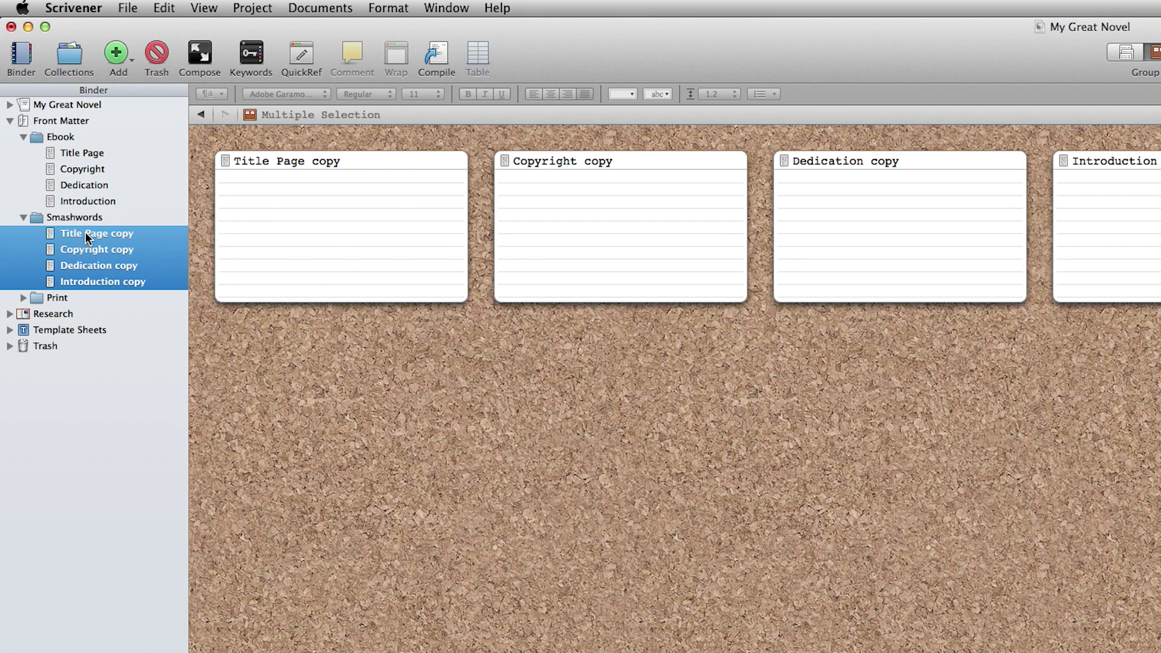
Rename the first two copies in the Smashwords folder as Title Page and Copyright.
double_click(85, 231)
key(BackSpace)
key(BackSpace)
key(BackSpace)
key(BackSpace)
key(BackSpace)
key(Return)
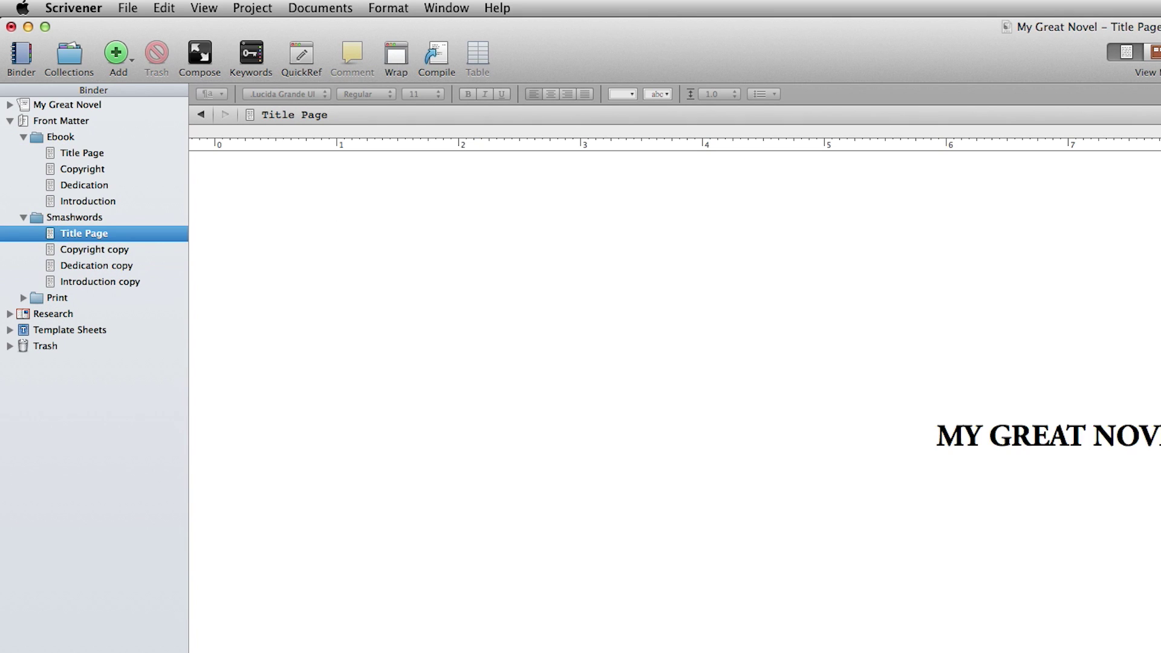
key(Down)
key(Return)
key(BackSpace)
key(BackSpace)
key(BackSpace)
key(BackSpace)
key(BackSpace)
key(Return)
Rename the remaining two copies in the Smashwords folder as Dedication and Introduction.
key(Down)
key(Return)
key(BackSpace)
key(BackSpace)
key(BackSpace)
key(BackSpace)
key(BackSpace)
key(Return)
key(Down)
key(Return)
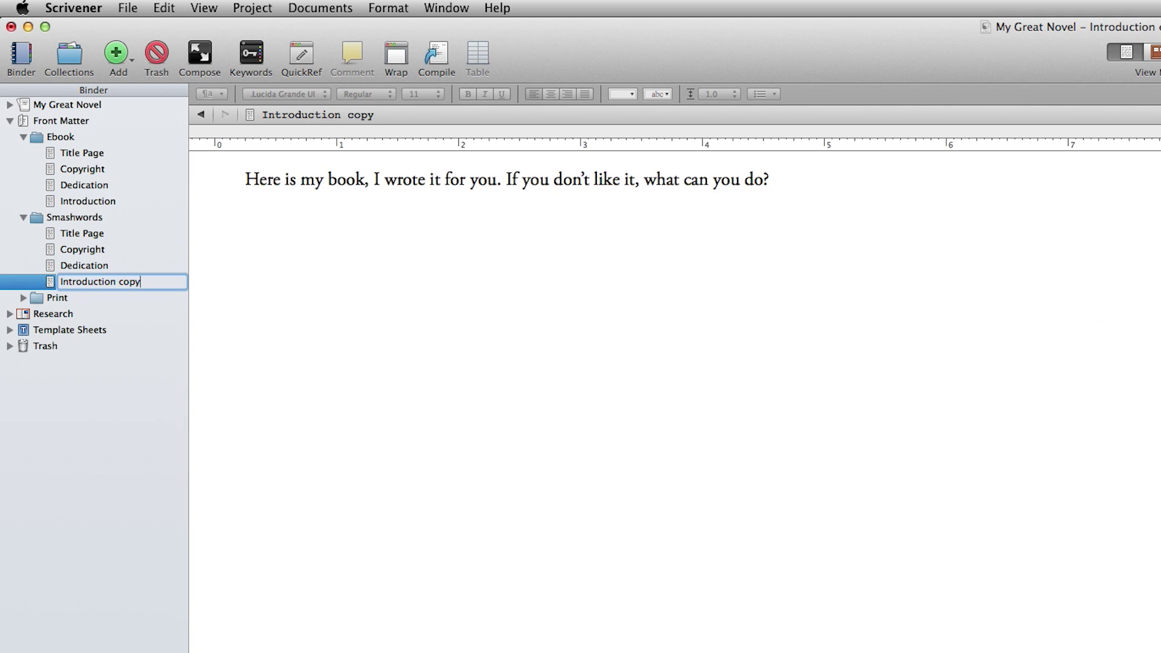
key(BackSpace)
key(BackSpace)
key(BackSpace)
key(BackSpace)
key(BackSpace)
key(Return)
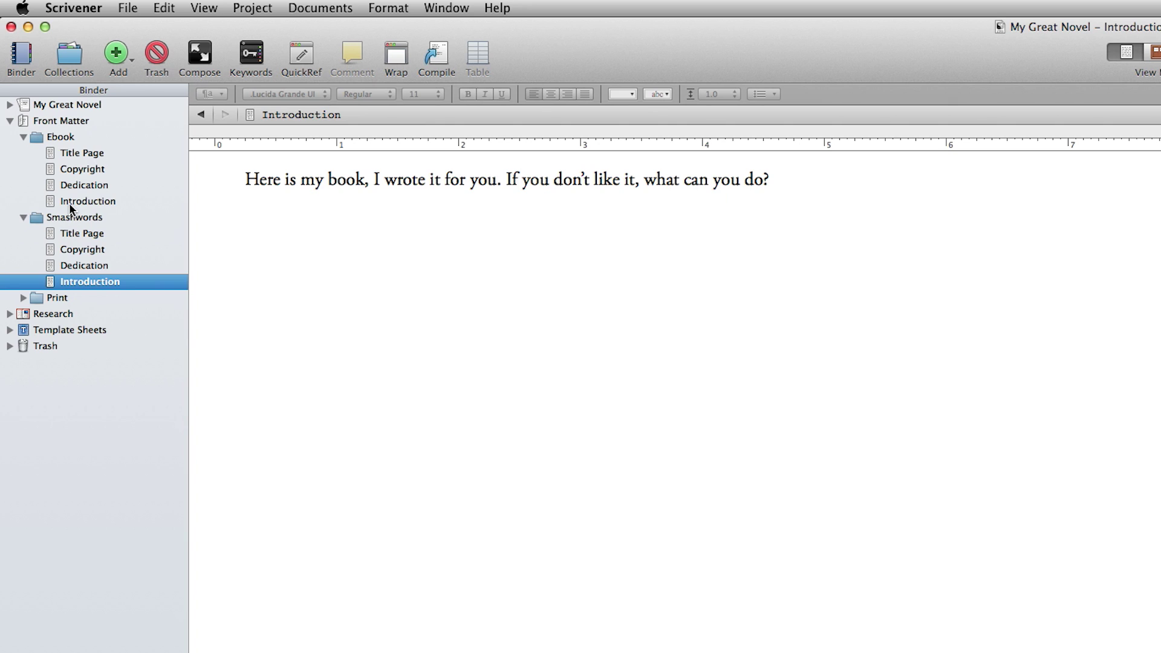
Move Copyright to the top of the Smashwords folder and replace its text with the Smashwords Edition template in Adobe Garamond with tighter line spacing.
drag(75, 249, 71, 223)
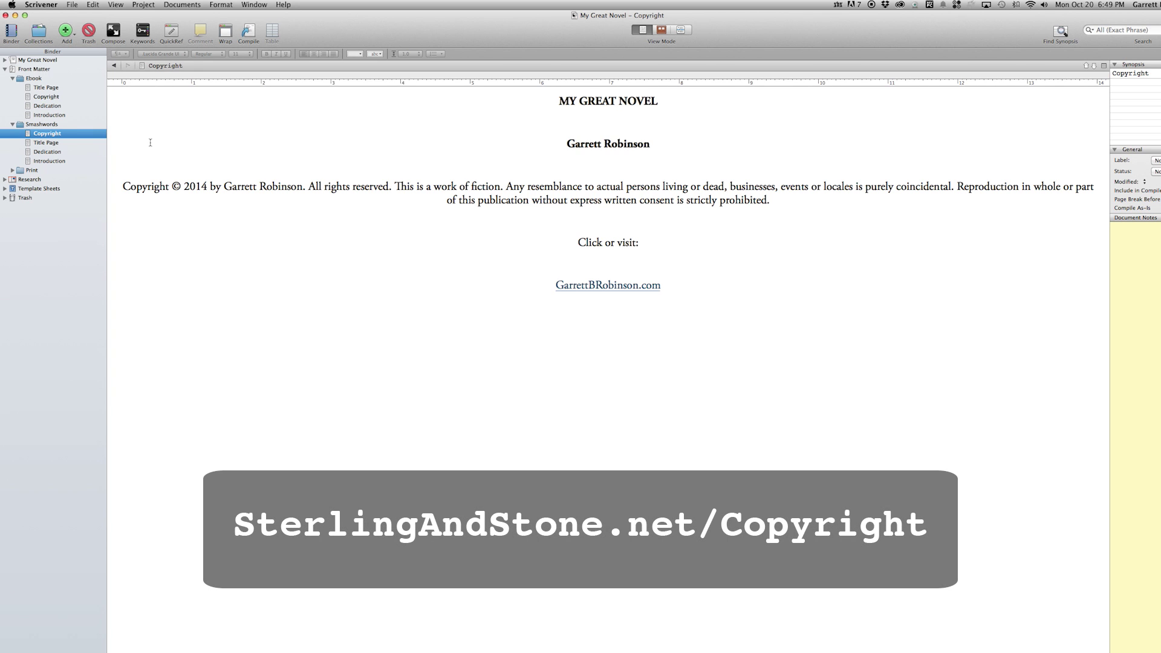
key(super+a)
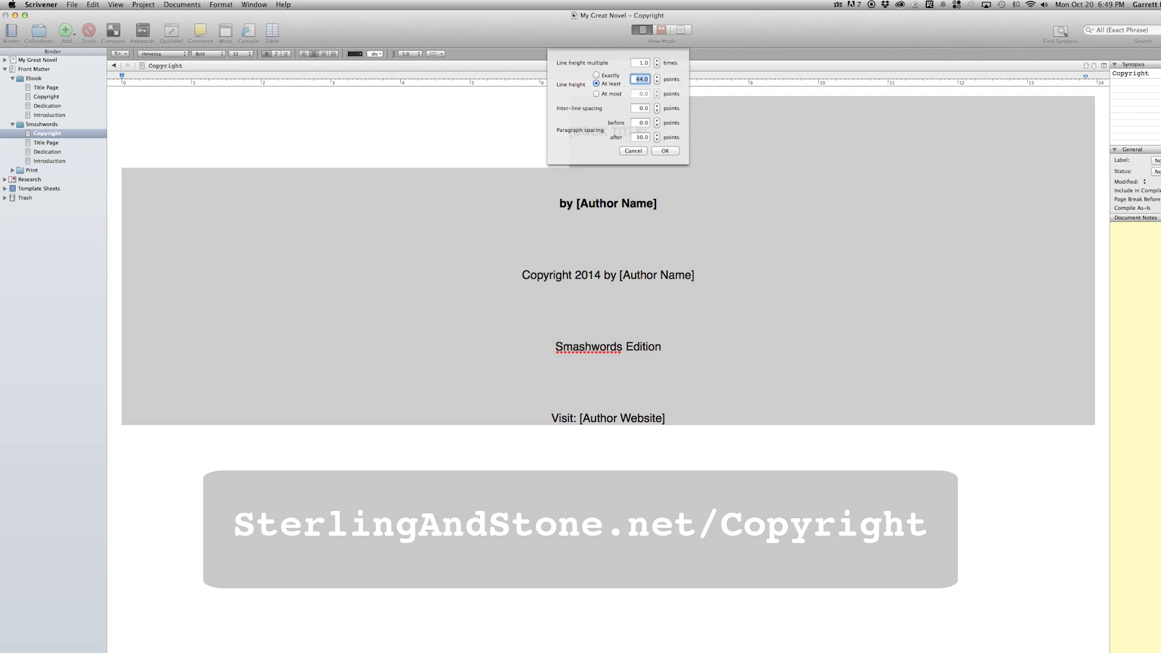
key(Return)
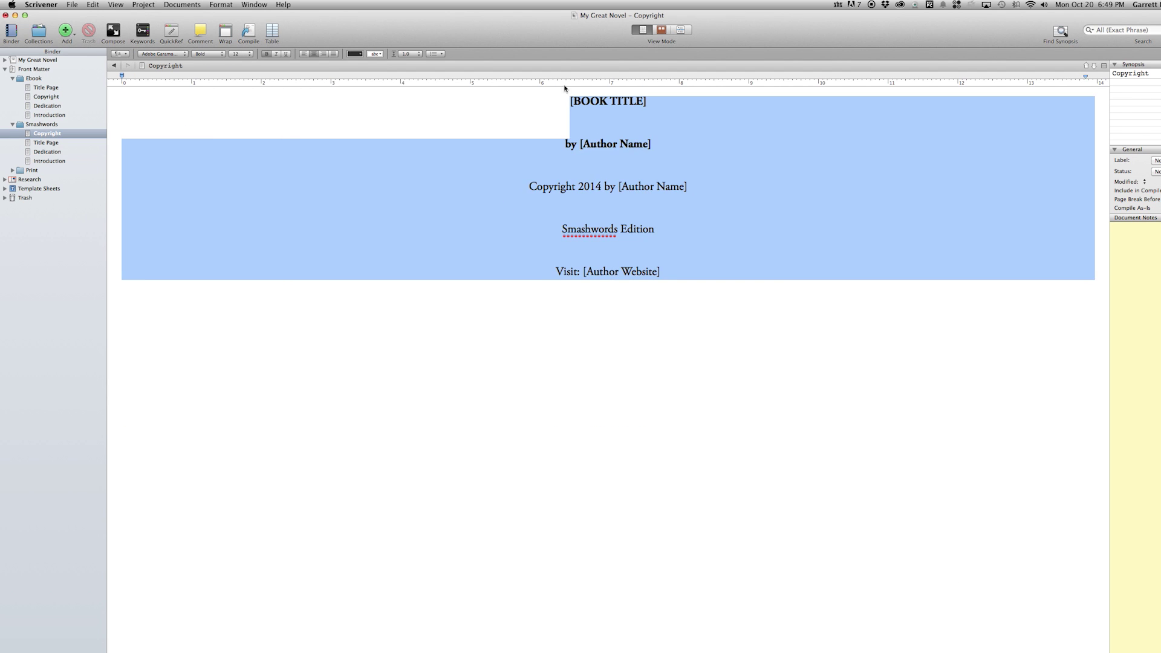
Replace [BOOK TITLE] with "MY GREAT NOVEL" and fill in the author's name in the byline below it.
triple_click(608, 98)
text(MY GREAT NOVEL)
key(Up)
key(Up)
key(Up)
key(alt+shift+Left)
key(alt+shift+Left)
key(shift+Left)
text(Garrett Robinson)
Fill in the author's name in the "Copyright 2014 by" line of the Smashwords Copyright document.
key(Down)
key(Down)
key(Down)
key(super+Right)
key(alt+shift+Left)
key(alt+shift+Left)
key(shift+Left)
text(Garrett Robinson)
Replace [Author Website] in the "Visit:" line with the author's website address.
key(Down)
key(Down)
key(Down)
key(Down)
key(Down)
key(Down)
key(alt+shift+Left)
key(alt+shift+Left)
key(shift+Left)
text(GarrettBRobinson.com)
Turn the website address in the "Visit:" line into a web link to the author's site.
key(super+shift+Left)
key(alt+shift+Right)
key(shift+Right)
key(shift+Right)
key(super+k)
key(super+v)
key(Return)
key(Right)
Duplicate the four Ebook front matter documents again and move the copies into the Print folder.
click(46, 87)
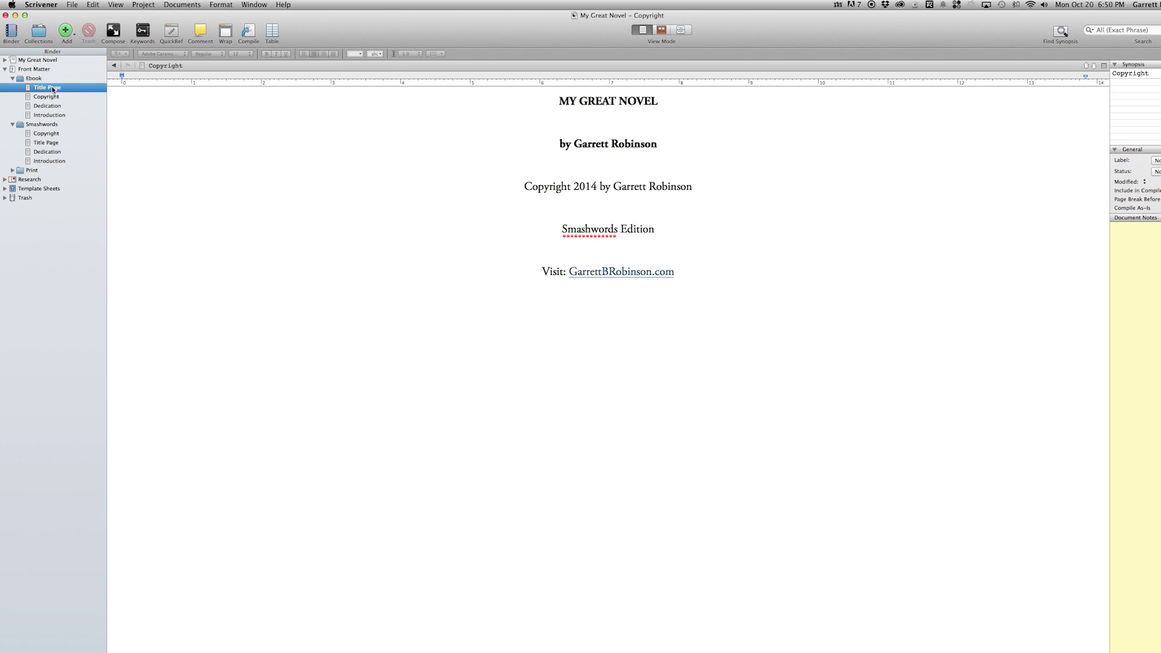
shift+click(48, 114)
right_click(51, 89)
key(Return)
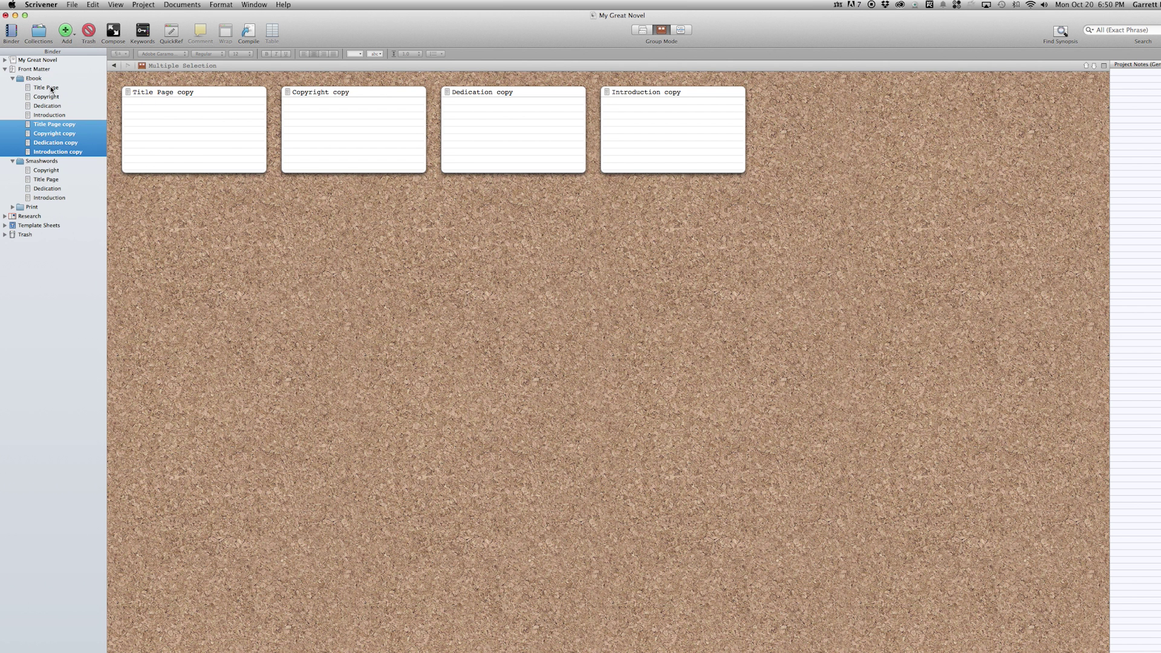
drag(48, 127, 35, 210)
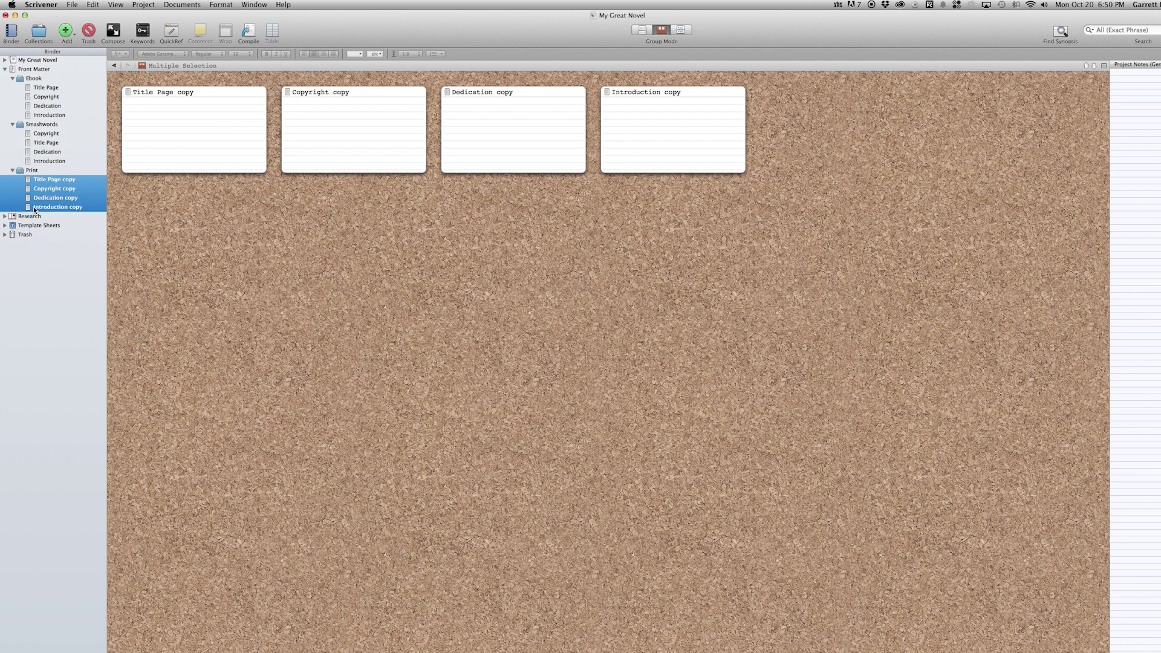
Rename the first two copies in the Print folder as Title Page and Copyright.
double_click(56, 183)
key(Right)
key(BackSpace)
key(BackSpace)
key(BackSpace)
key(BackSpace)
key(BackSpace)
key(Return)
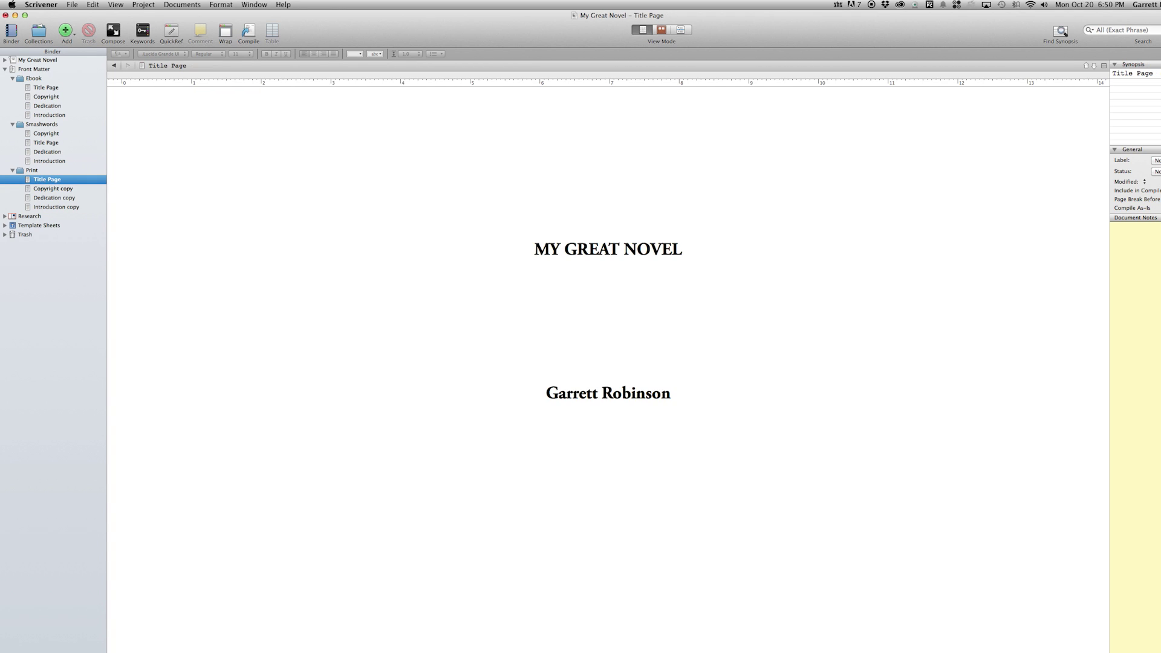
key(Down)
key(Return)
key(Right)
key(BackSpace)
key(BackSpace)
key(BackSpace)
key(BackSpace)
key(BackSpace)
key(Return)
Rename the remaining two copies in the Print folder as Dedication and Introduction.
key(Down)
key(Return)
key(Right)
key(BackSpace)
key(BackSpace)
key(BackSpace)
key(BackSpace)
key(BackSpace)
key(Return)
key(Down)
key(Return)
key(Right)
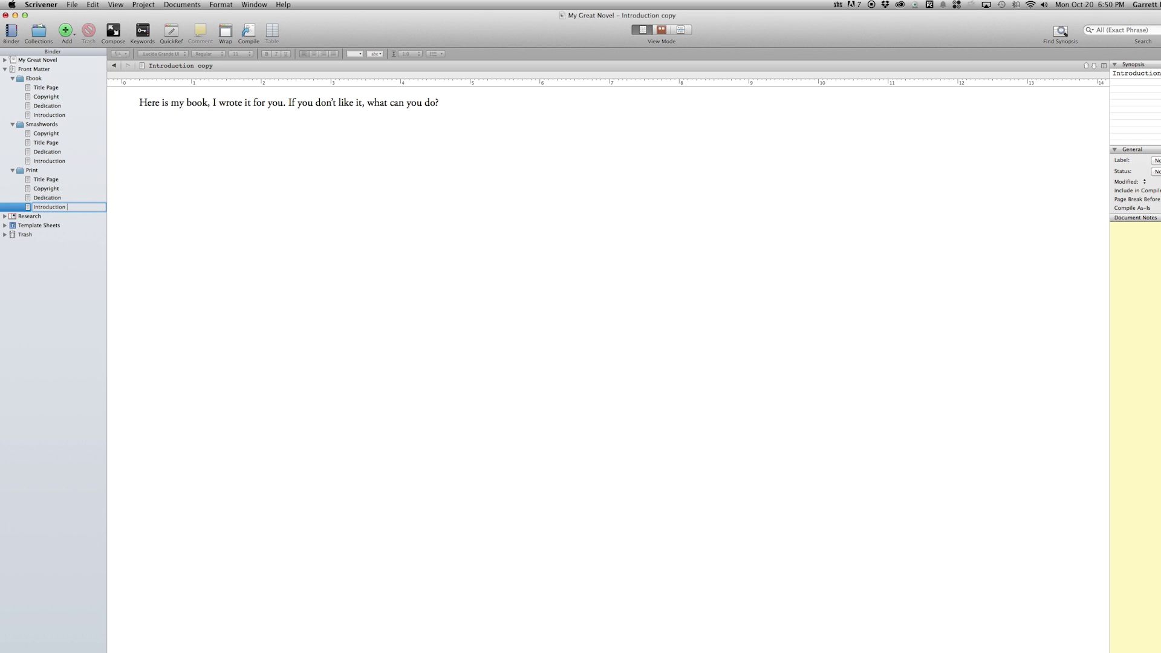
key(Return)
On the Print folder's Title Page, set the book title in Agency FB and the author's name in Courier.
click(53, 180)
drag(527, 252, 690, 248)
click(172, 54)
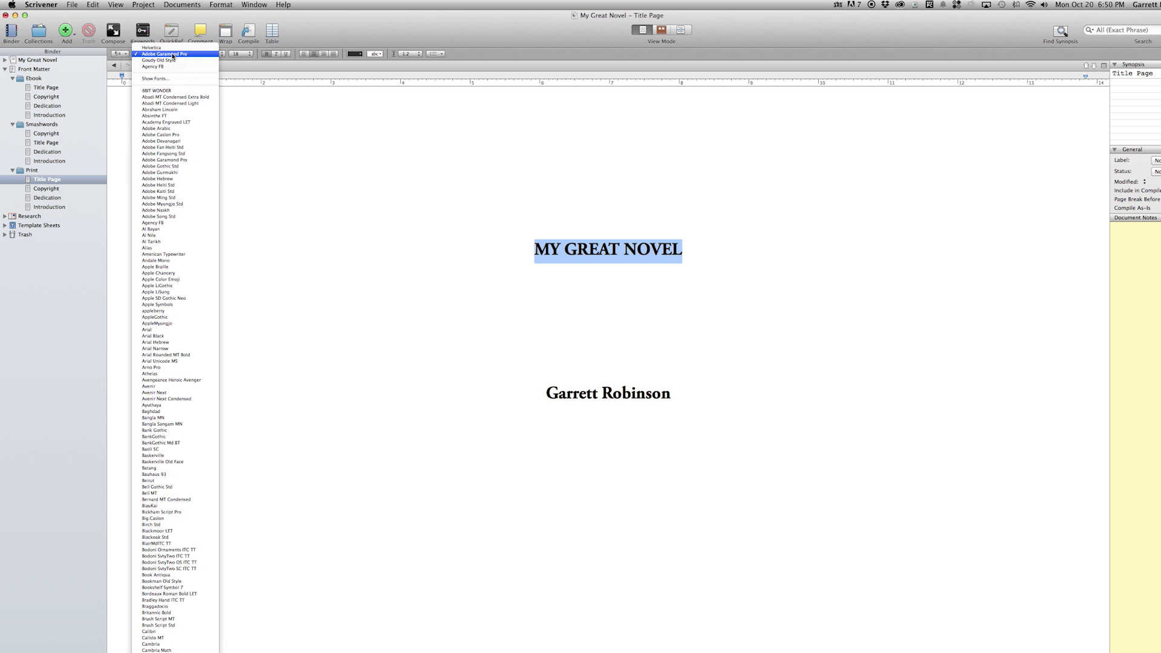
click(174, 67)
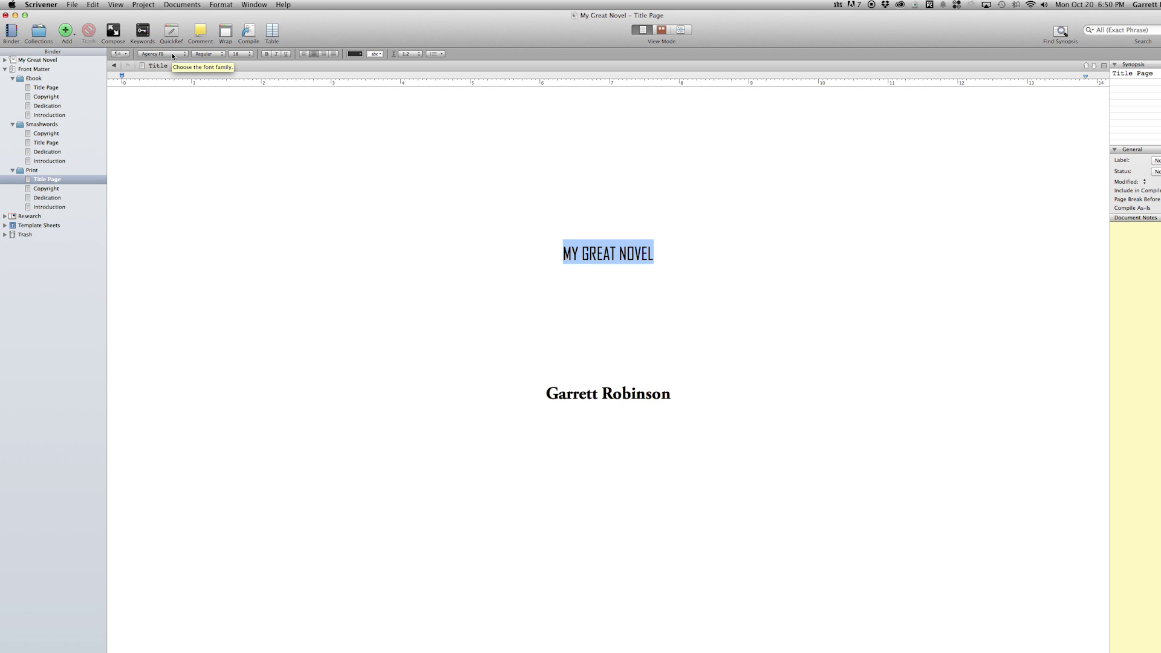
drag(531, 394, 744, 404)
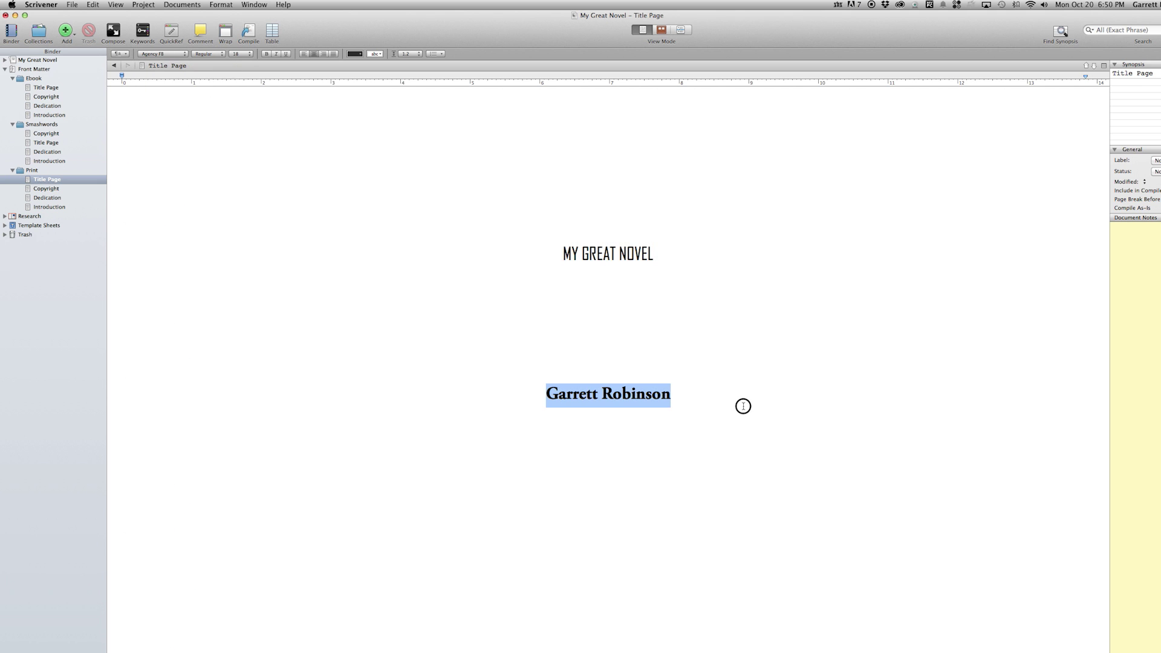
click(172, 53)
text(courier)
key(Return)
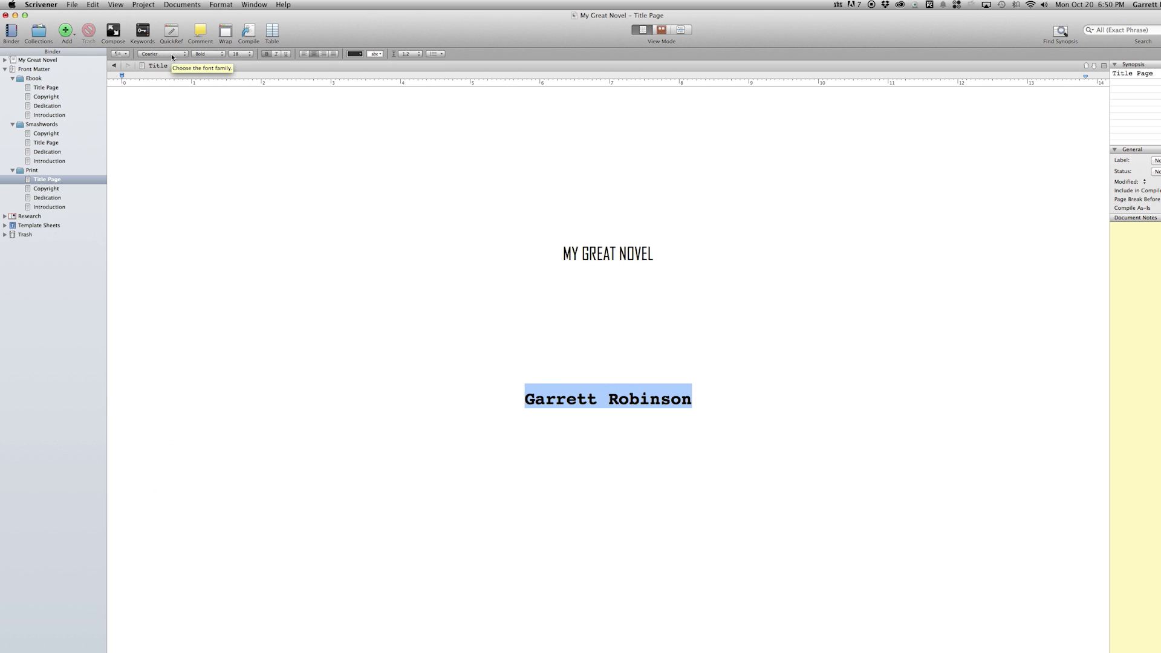
Set the Print title page's book title to size 64 and the author's name to size 36.
triple_click(686, 254)
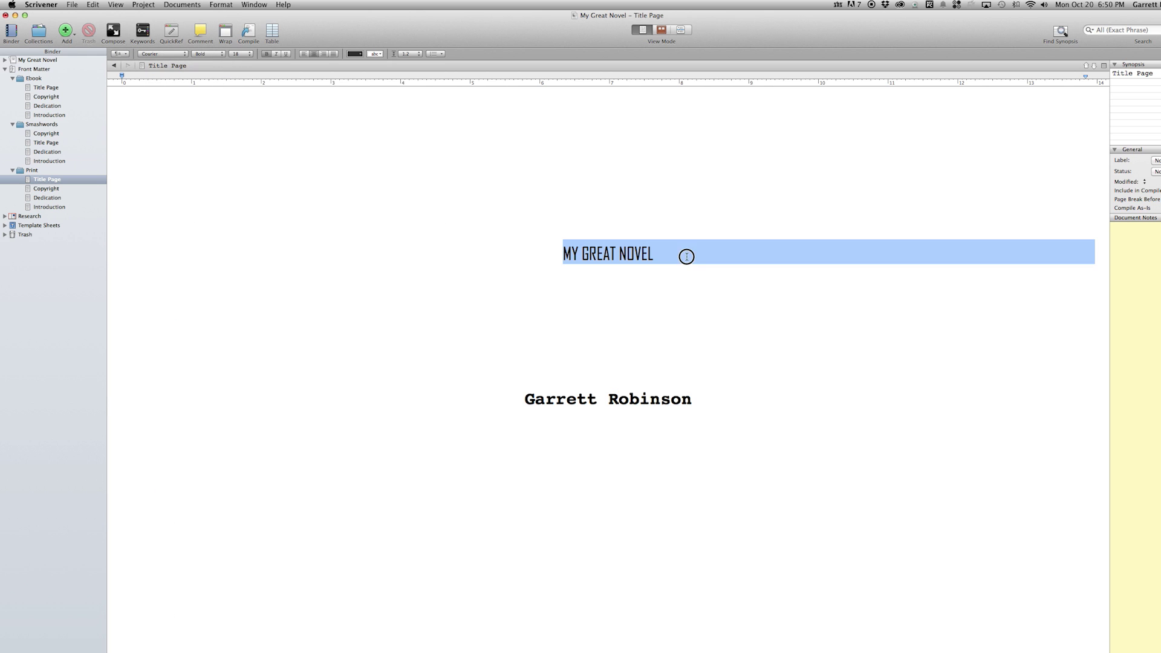
click(240, 53)
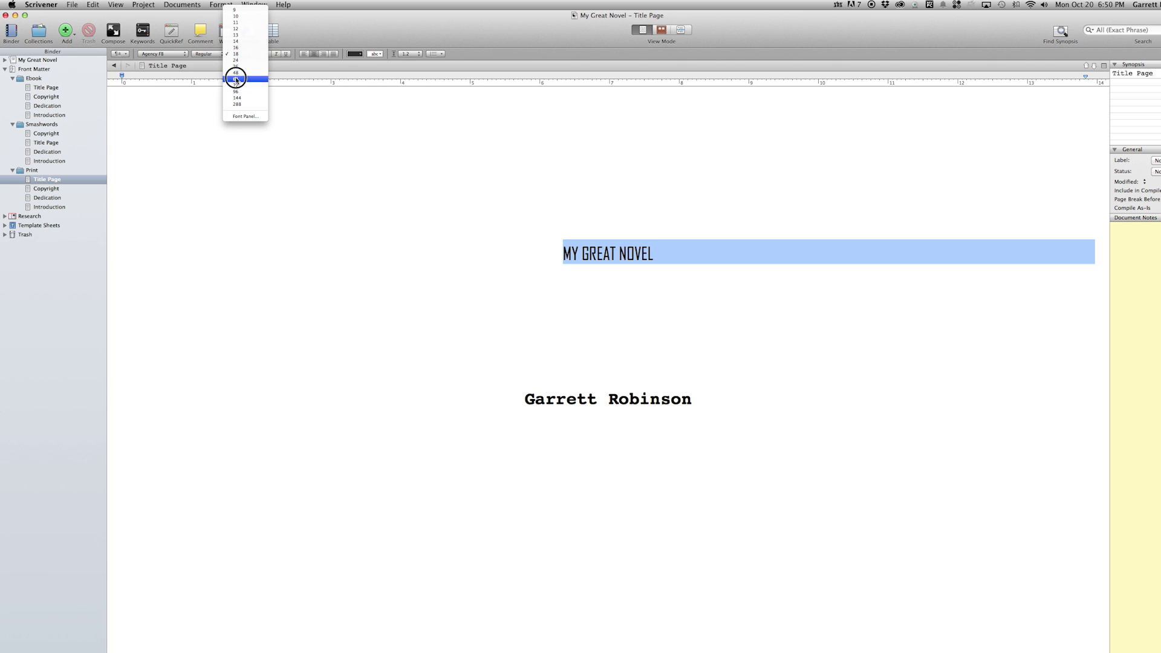
click(236, 84)
drag(524, 458, 724, 462)
click(238, 54)
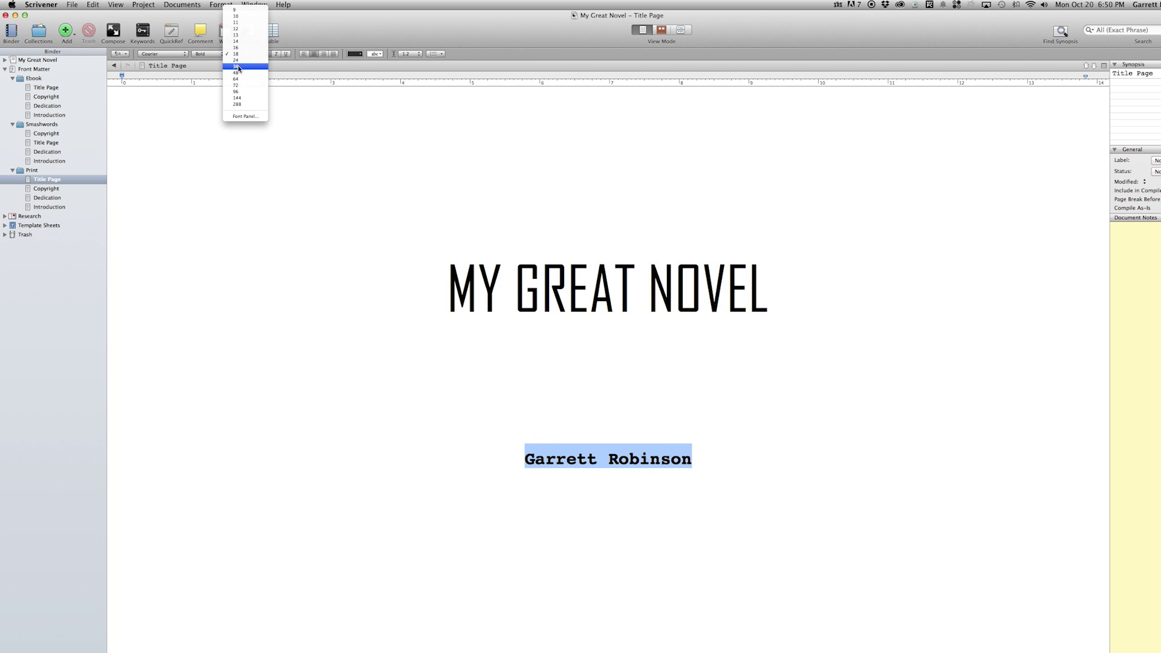
click(239, 67)
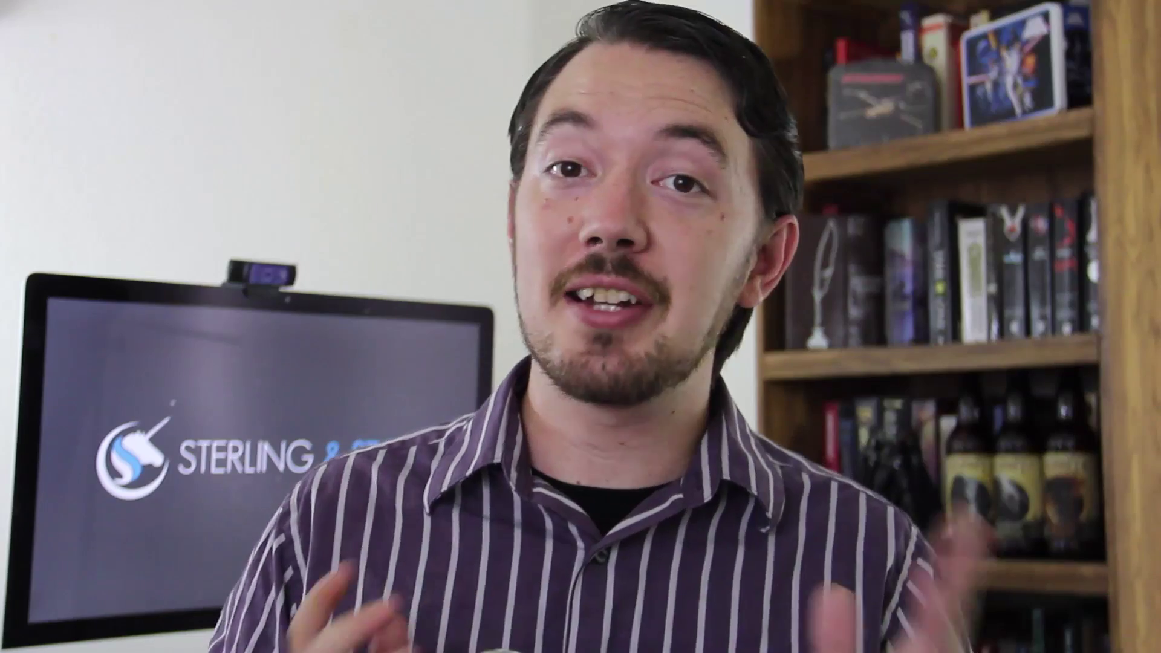